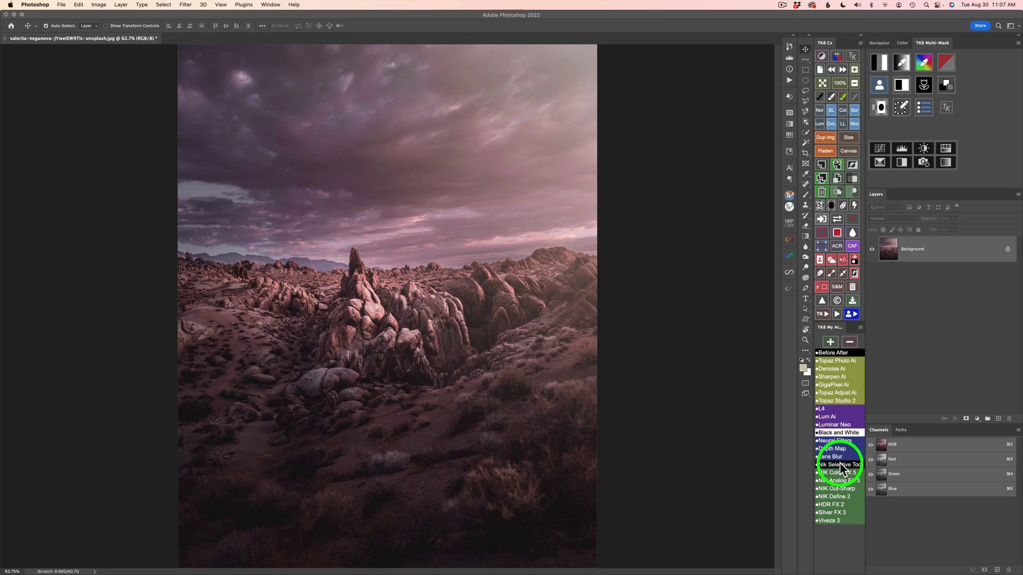
click(63, 7)
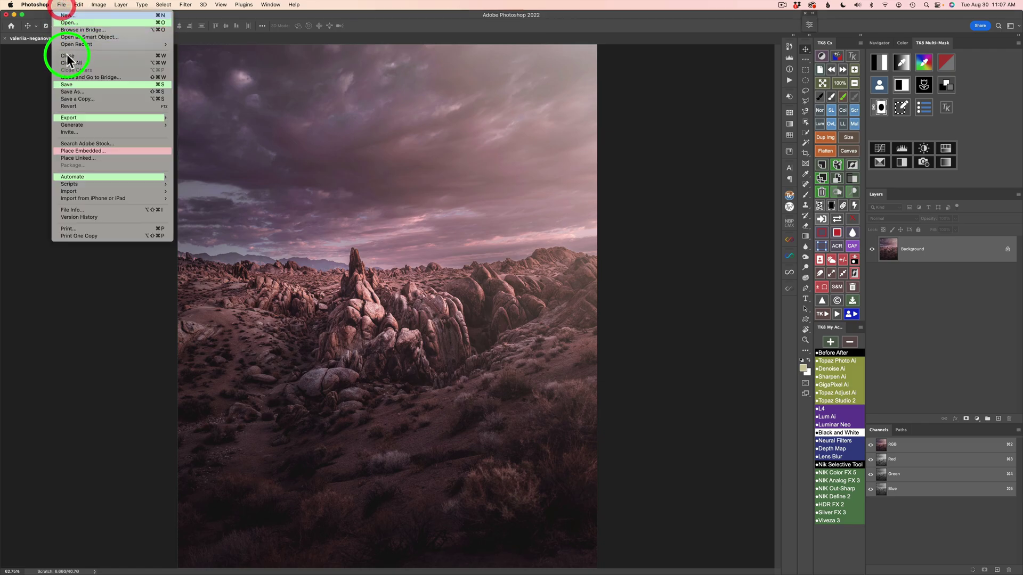
mouse_move(80, 177)
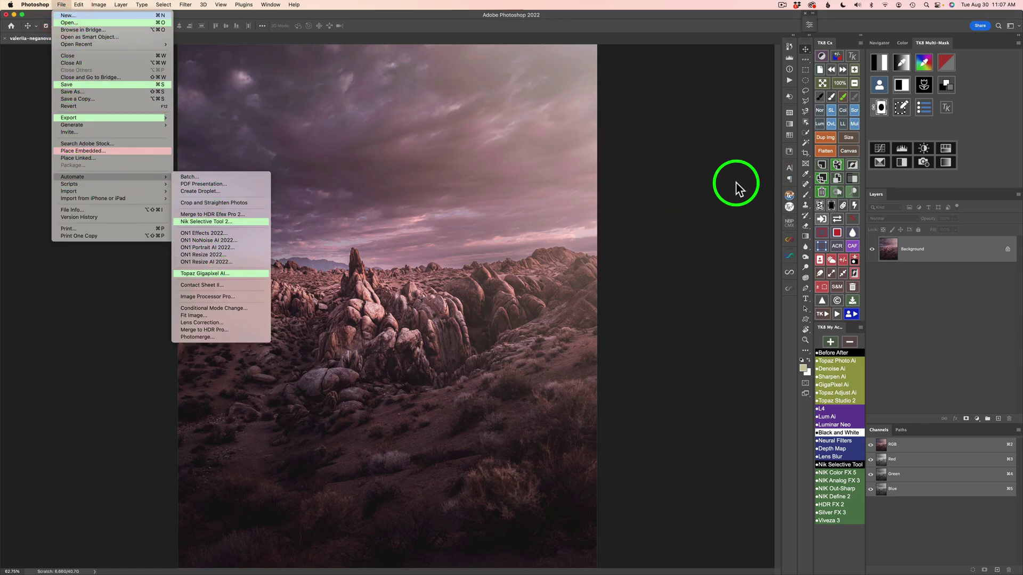
click(659, 195)
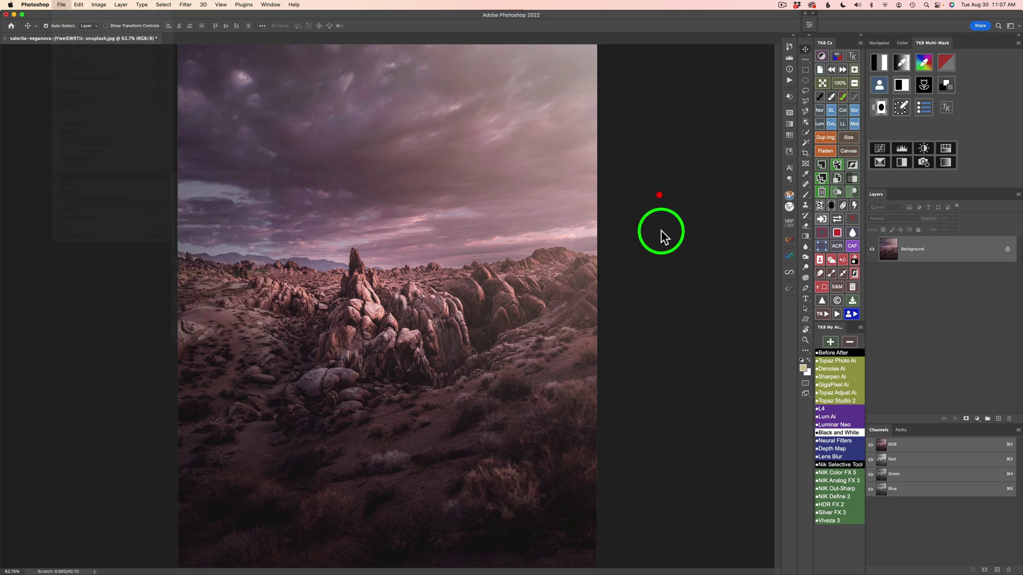
- Launch Color Efex Pro 5 from the TK8 Nik Selective Tool with the Dark Contrasts filter
click(833, 463)
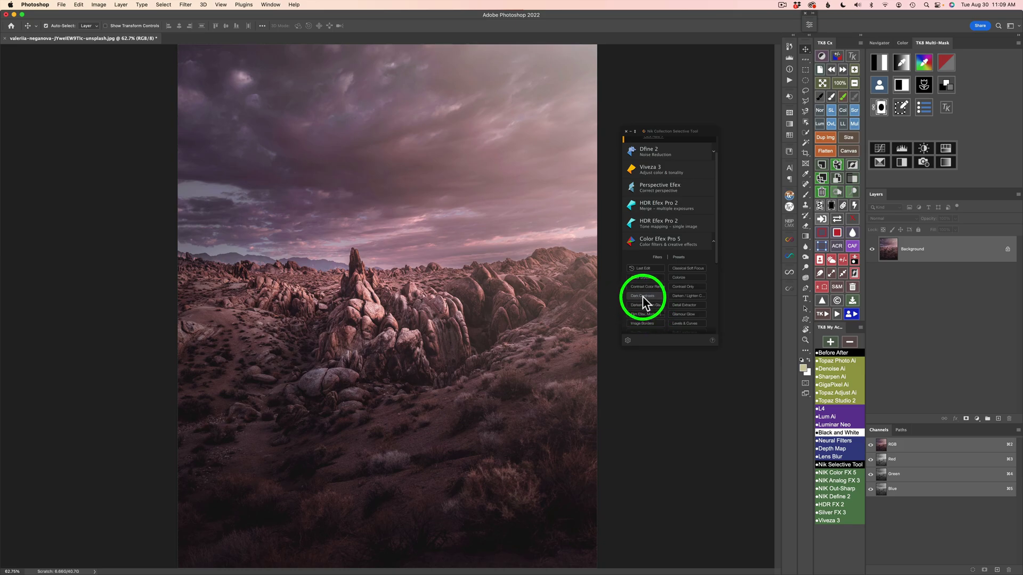
click(644, 297)
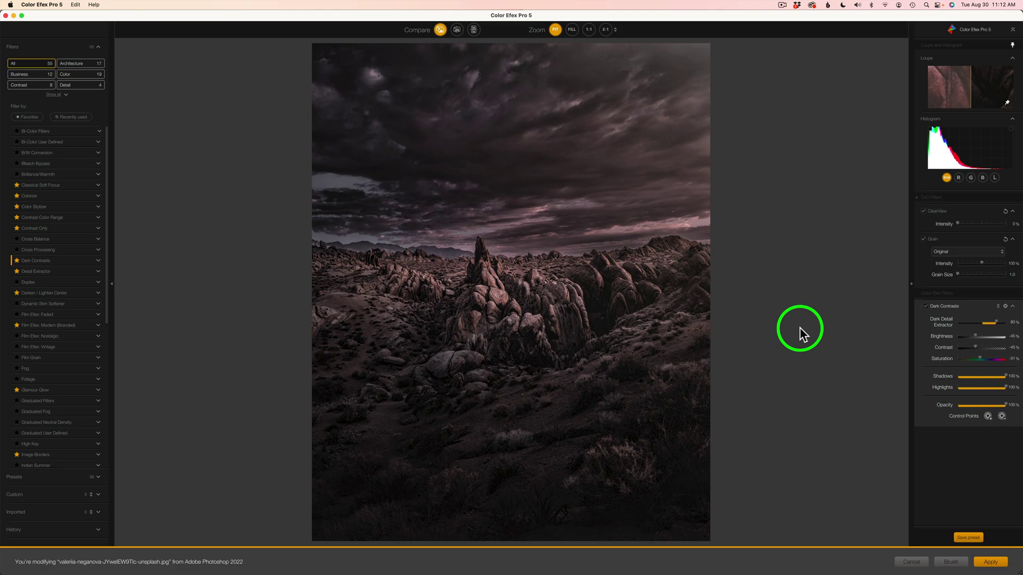
- Apply the custom Dark Contrasts Zeroed Out preset so all sliders read 0%
click(97, 495)
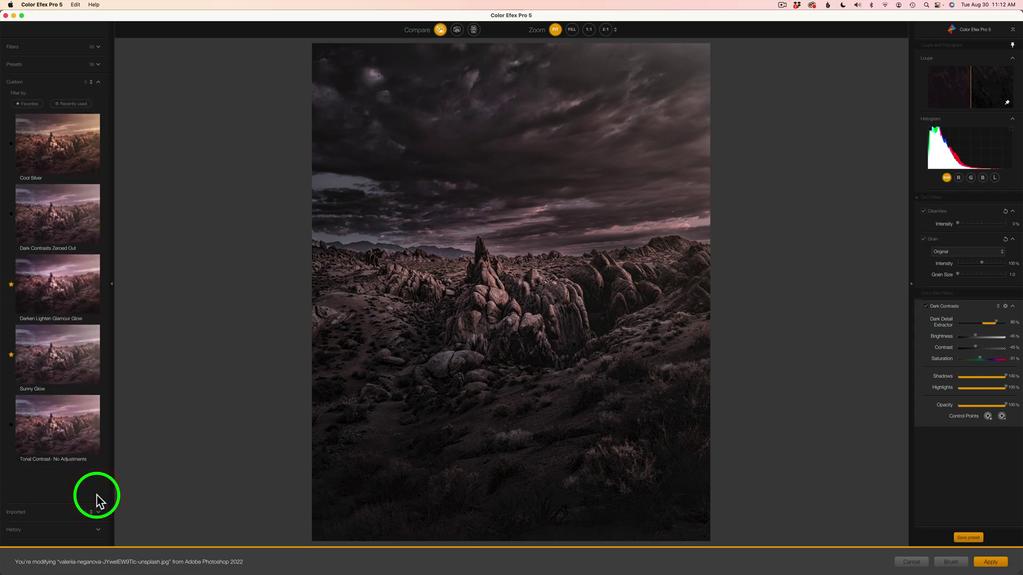
click(61, 229)
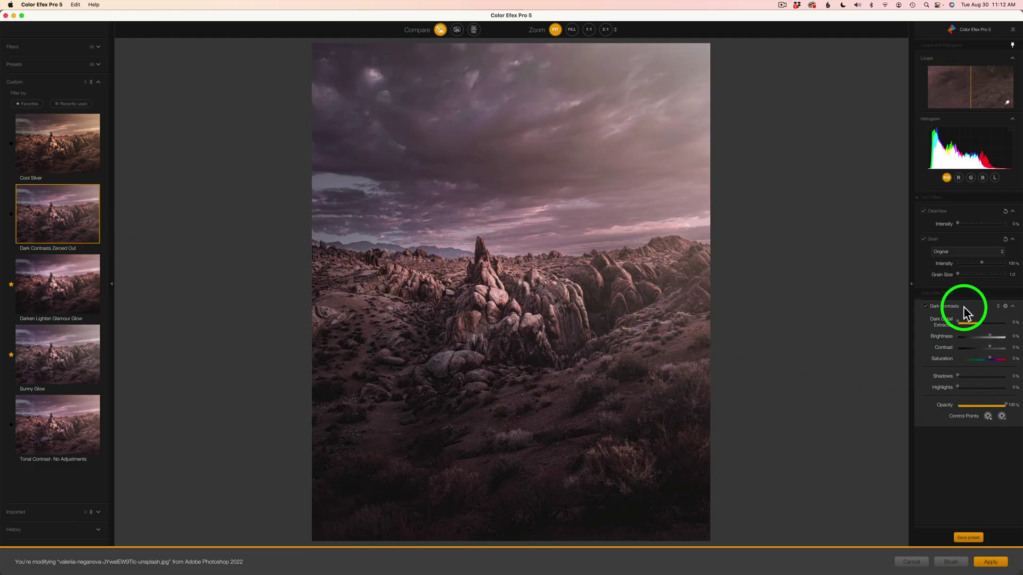
click(926, 307)
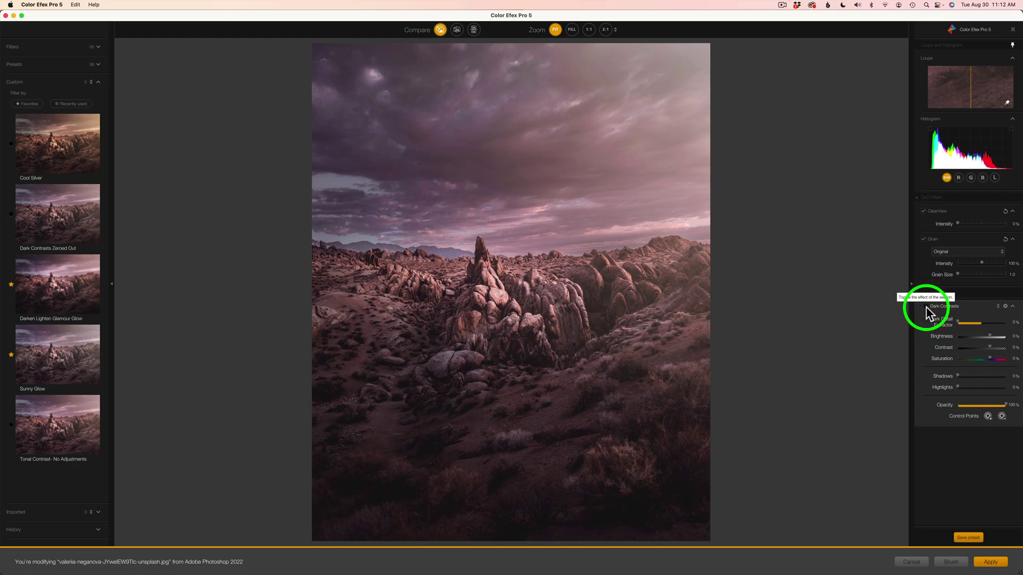
click(929, 308)
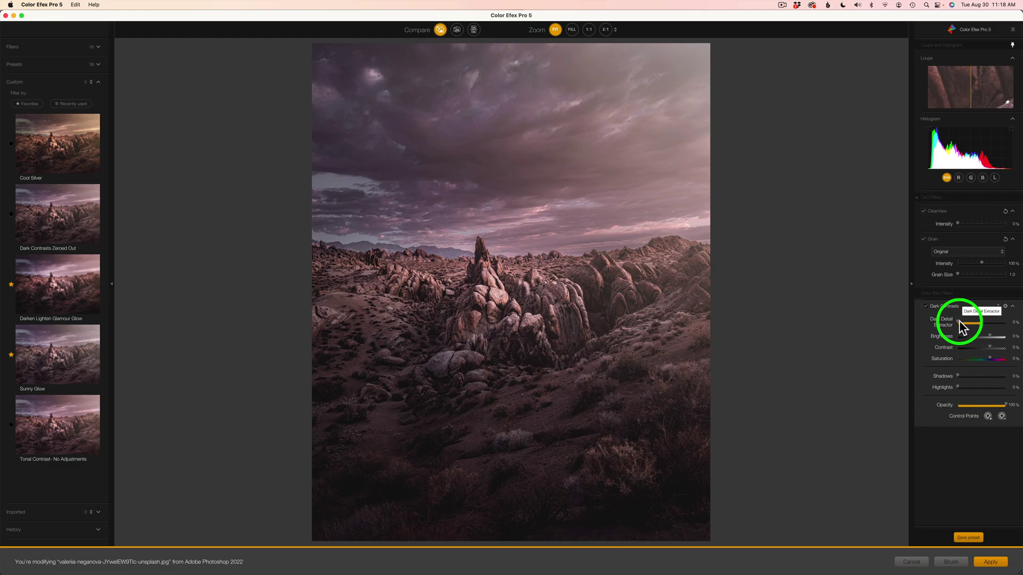
- Raise Dark Detail Extractor through 30% and 57% to maximum, toggling Dark Contrasts to compare
drag(959, 322, 973, 323)
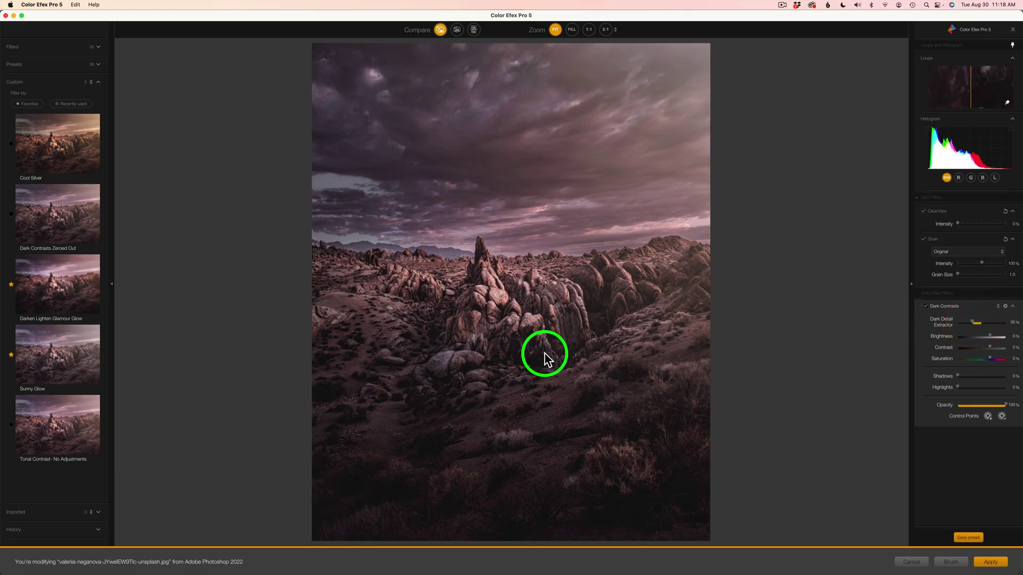
drag(973, 322, 984, 322)
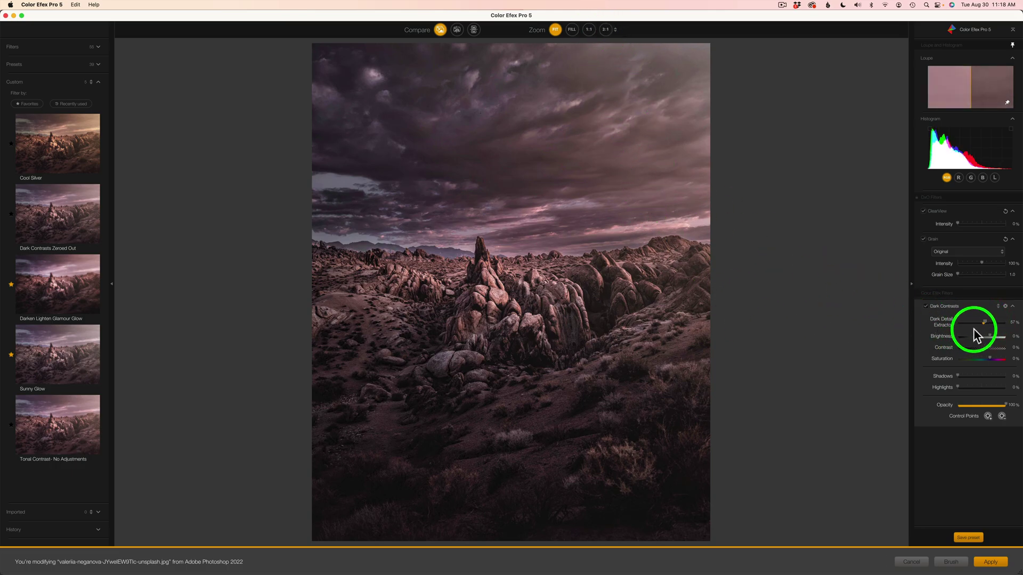
drag(986, 323, 1009, 327)
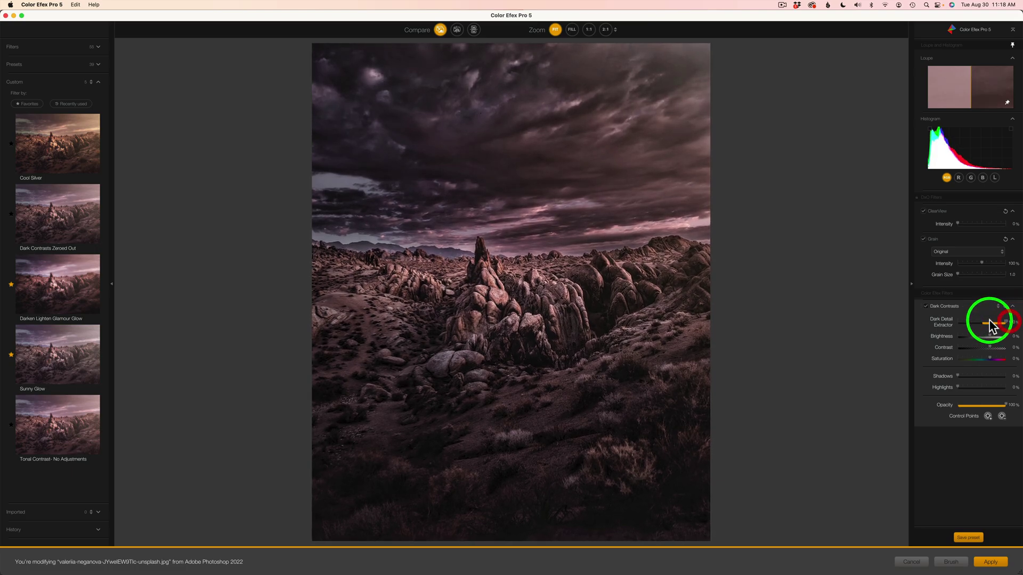
click(926, 307)
click(926, 307)
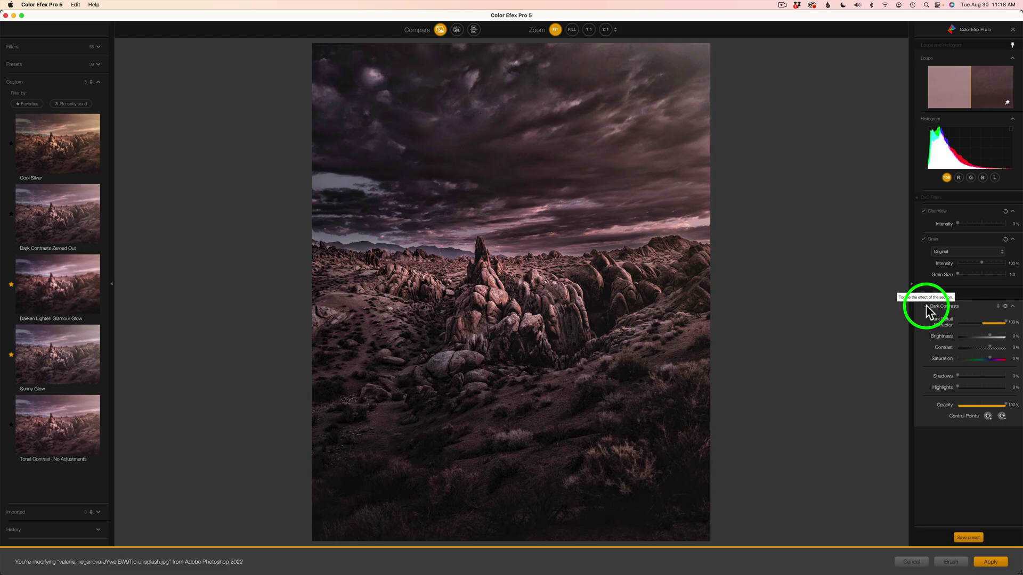
- Ease Dark Detail Extractor down from maximum, then lift Brightness to 8% and Contrast to 14%
drag(1008, 320, 986, 322)
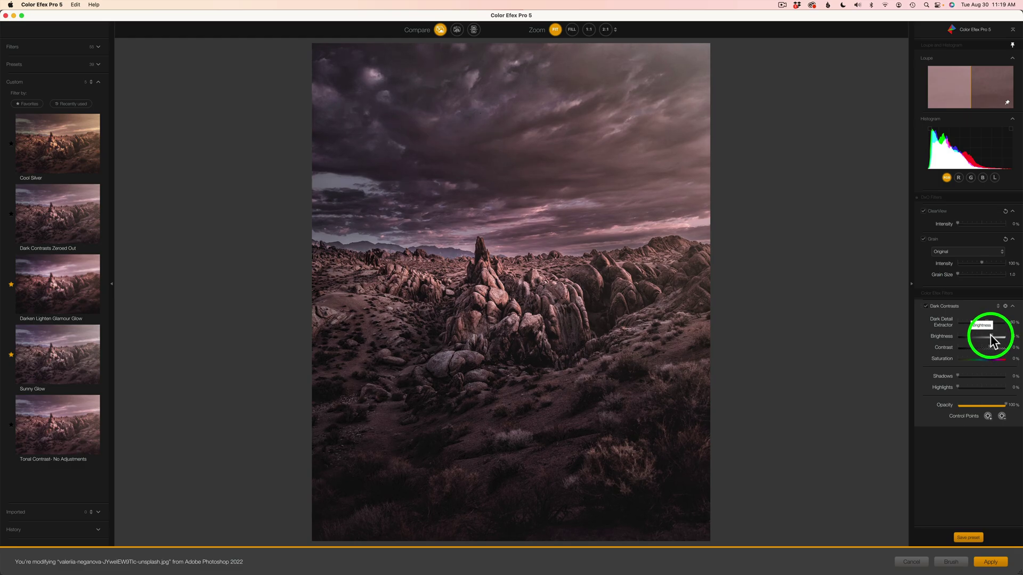
drag(993, 341, 994, 342)
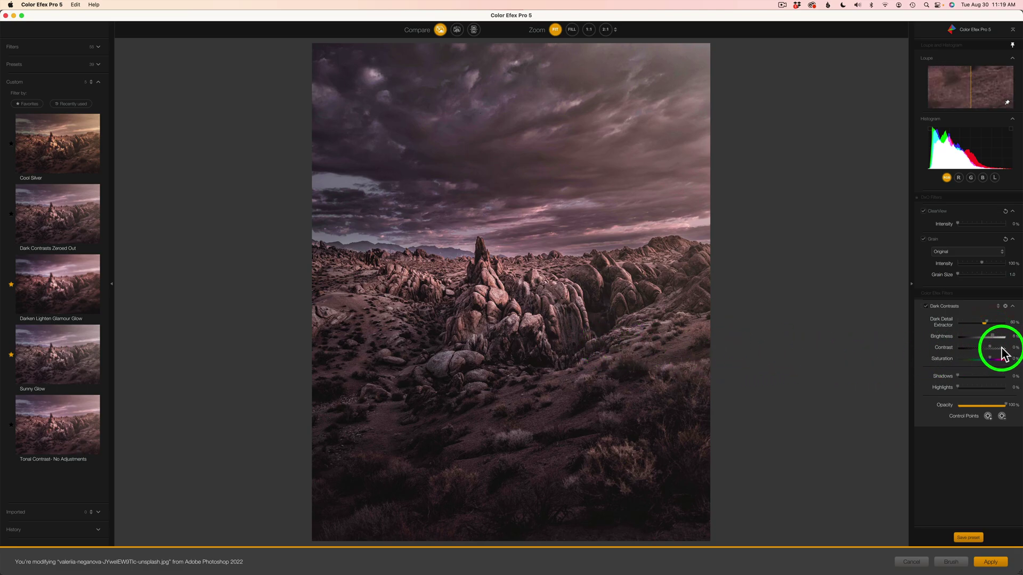
mouse_move(991, 345)
mouse_down()
mouse_move(977, 358)
mouse_move(995, 357)
mouse_up()
- Set Saturation to 15% and push Shadows and Highlights both to 100%
click(985, 336)
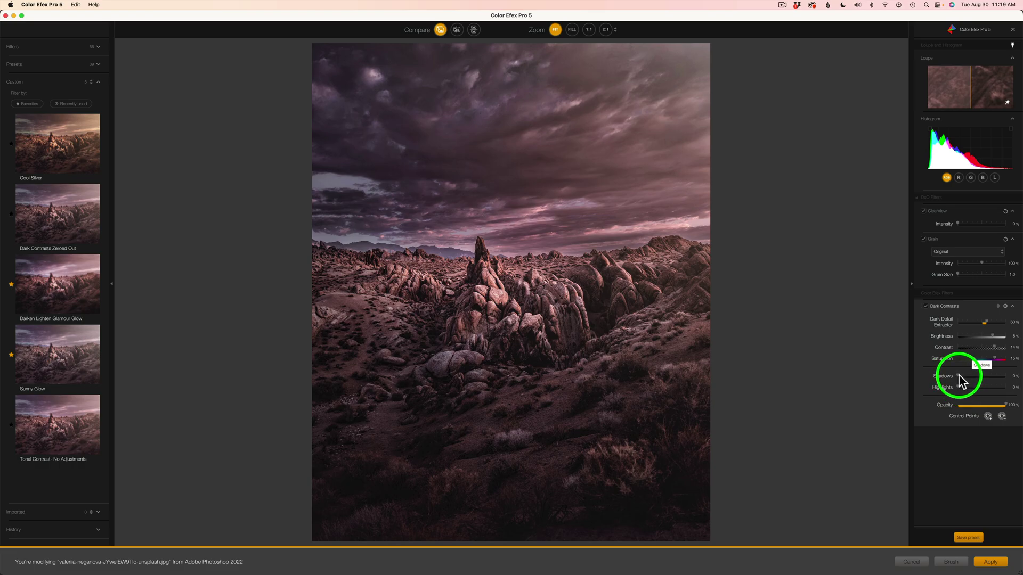
drag(959, 377, 1013, 373)
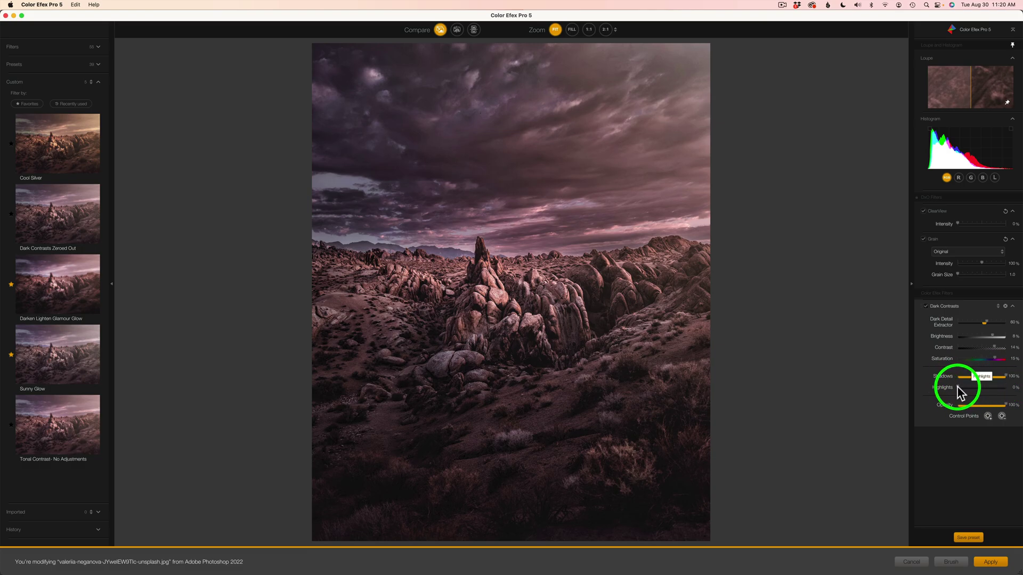
drag(960, 387, 1006, 389)
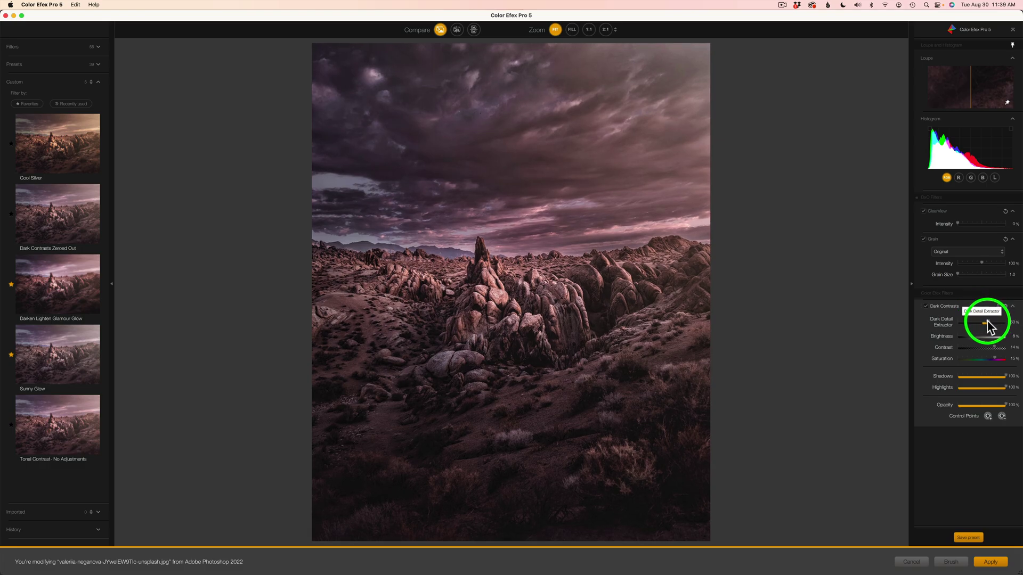
- Strengthen Dark Detail Extractor to about 82% and raise Brightness to around 12%
drag(988, 322, 995, 322)
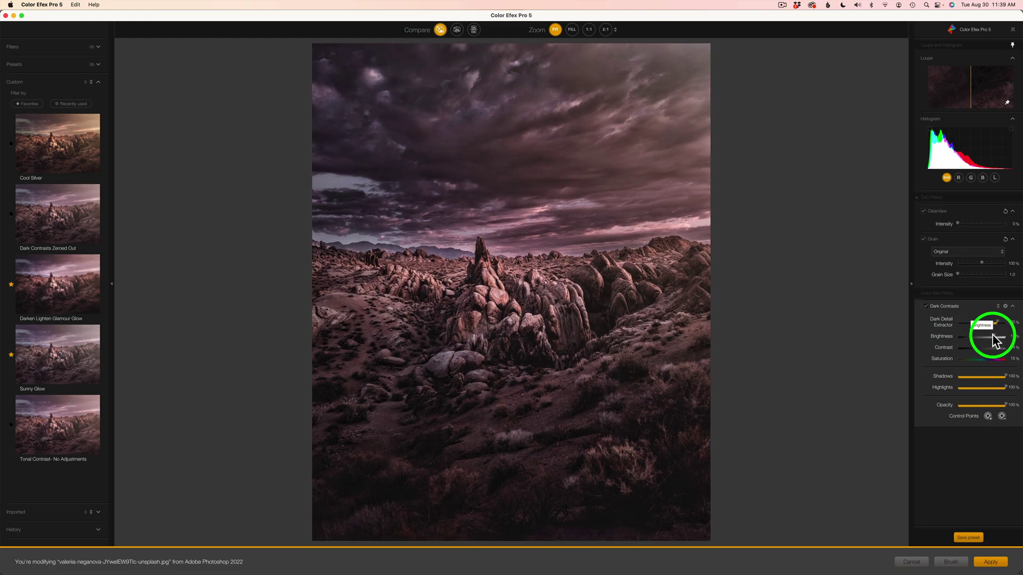
drag(994, 341, 995, 347)
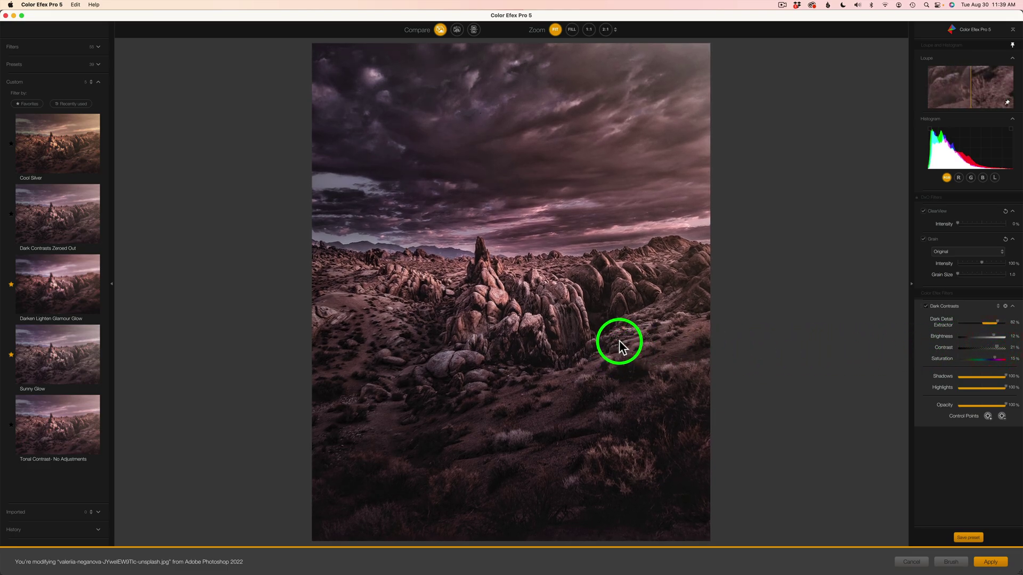
- Inspect the rocks at 2:1 toggling Dark Contrasts off and on, then fit the whole photo
click(608, 30)
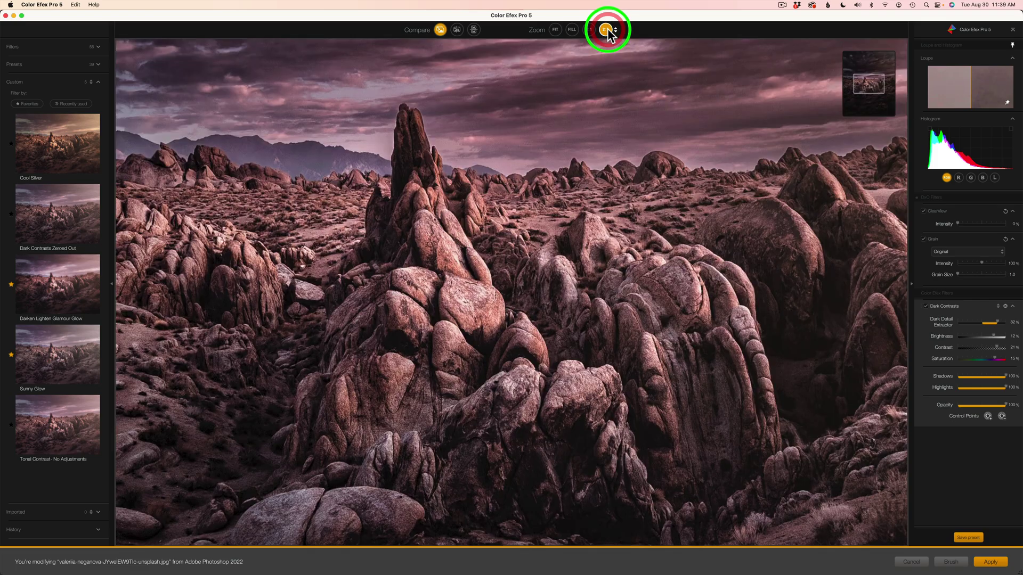
click(926, 307)
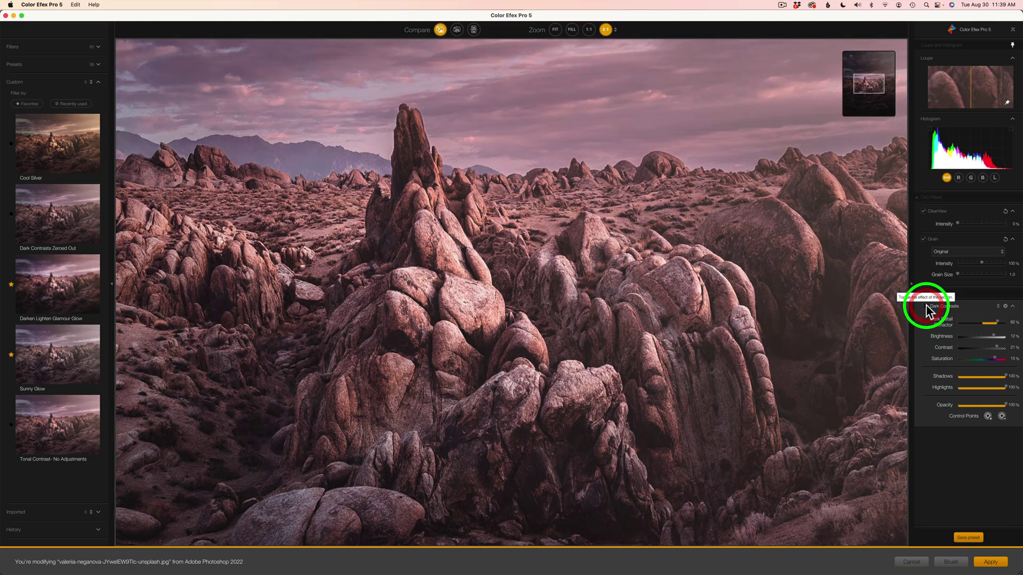
click(926, 307)
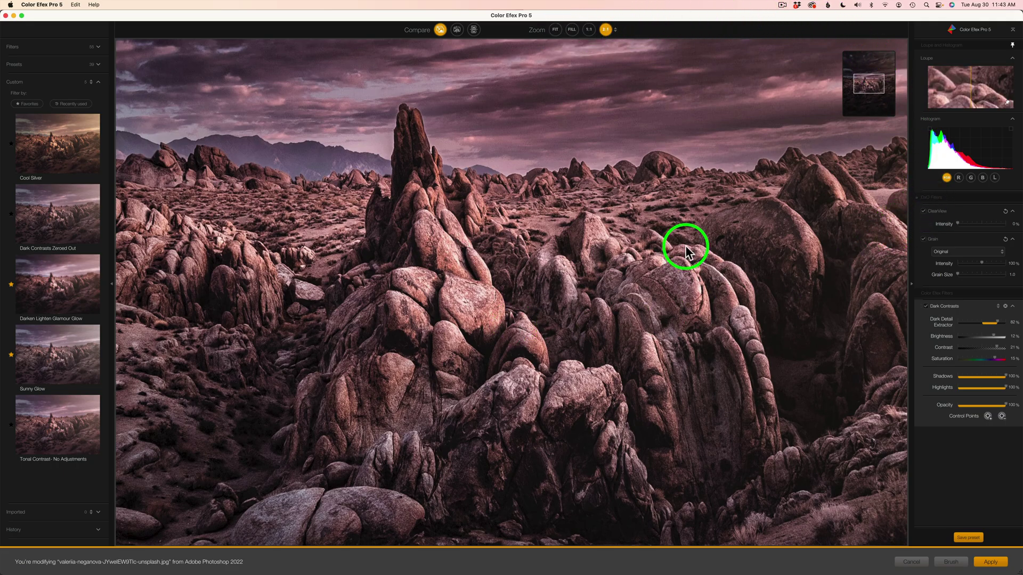
click(557, 30)
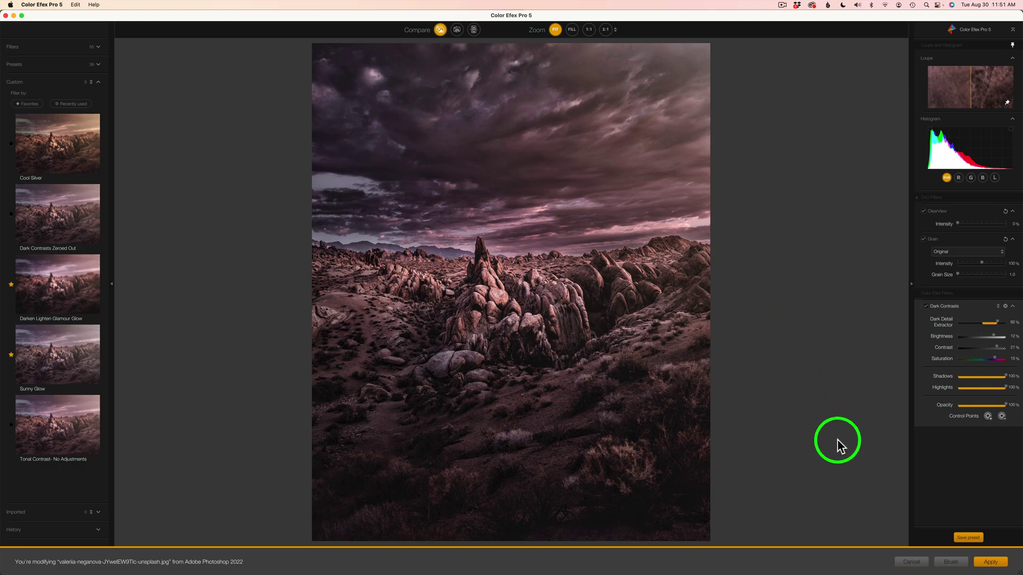
- Apply the result to Photoshop, compare the new layer with the original, and lower opacity to 89%
click(991, 562)
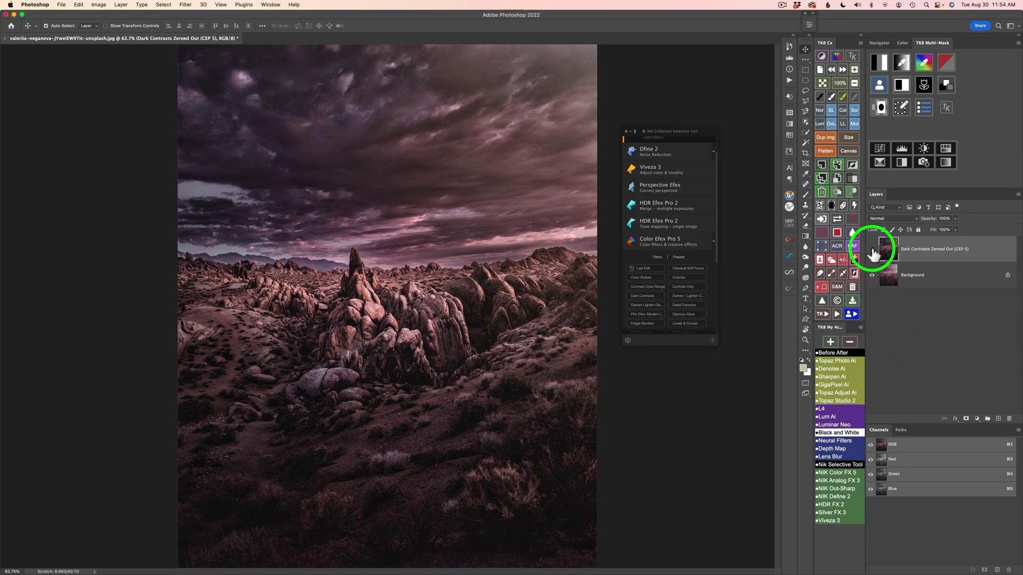
click(872, 249)
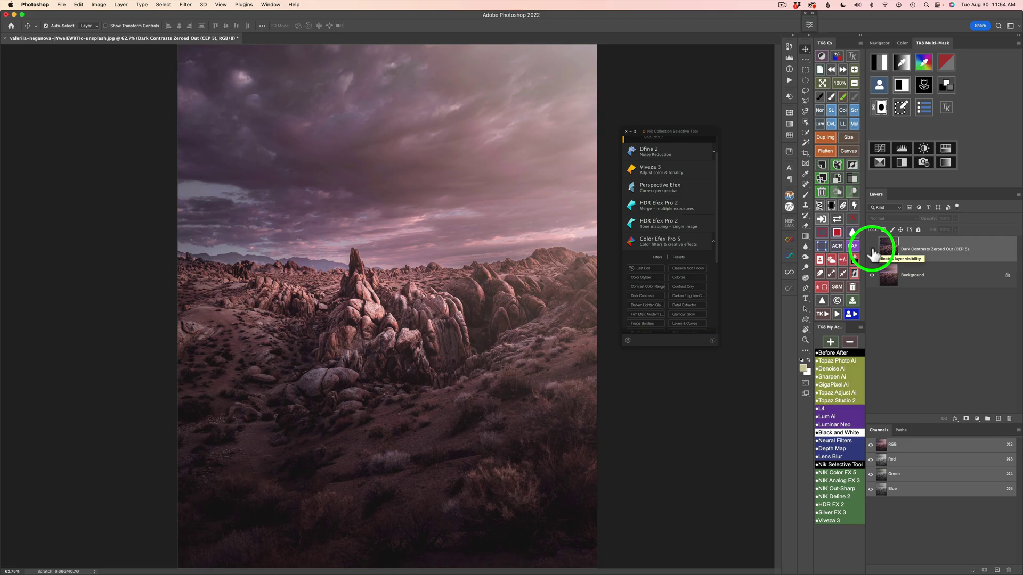
click(872, 249)
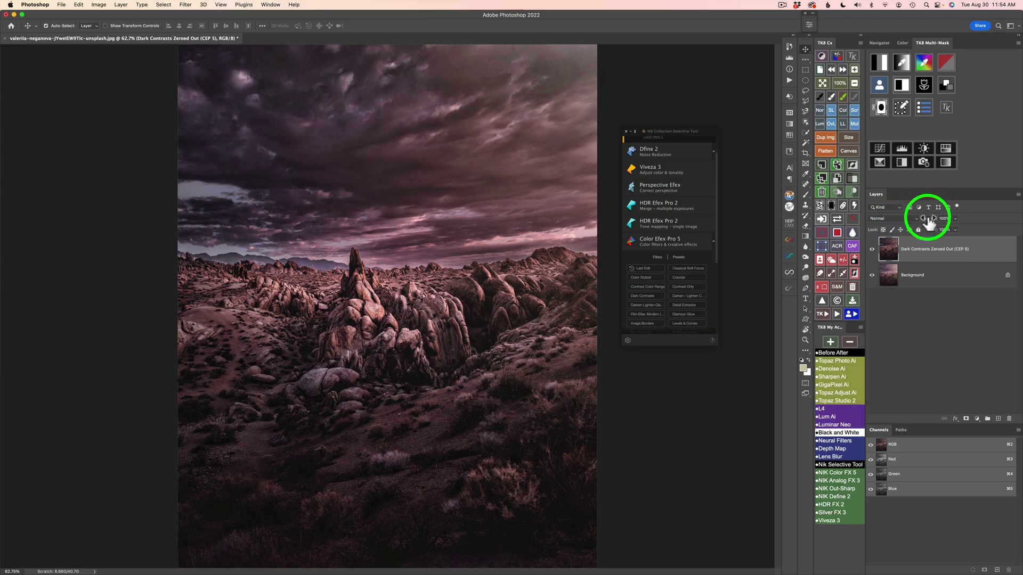
drag(928, 222, 969, 224)
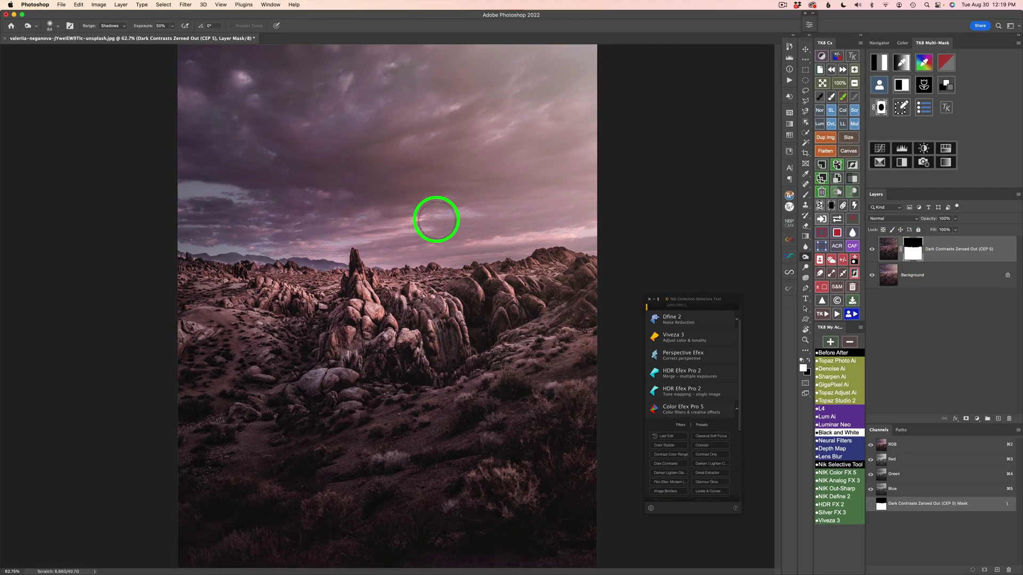
- Switch from the Dodge tool to the Move tool
key(v)
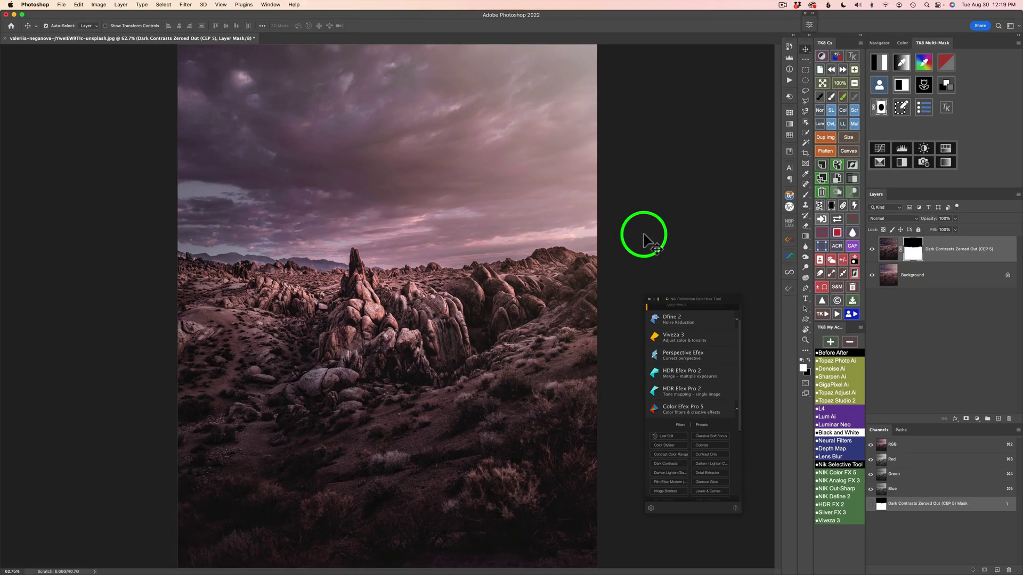
- Lower the Dark Contrasts layer mask's density from 87% to 79% and close Properties
double_click(912, 250)
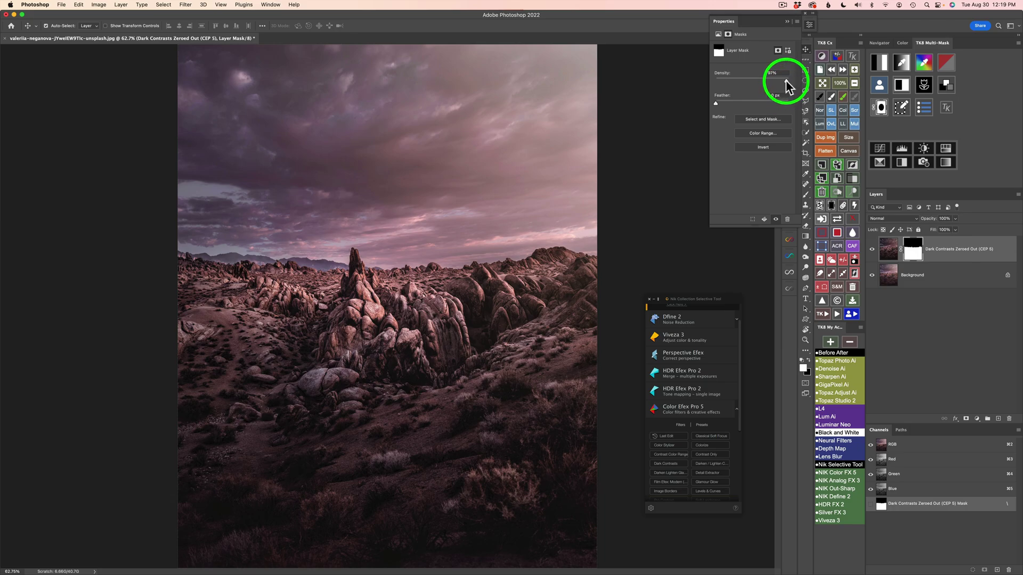
drag(779, 79, 773, 80)
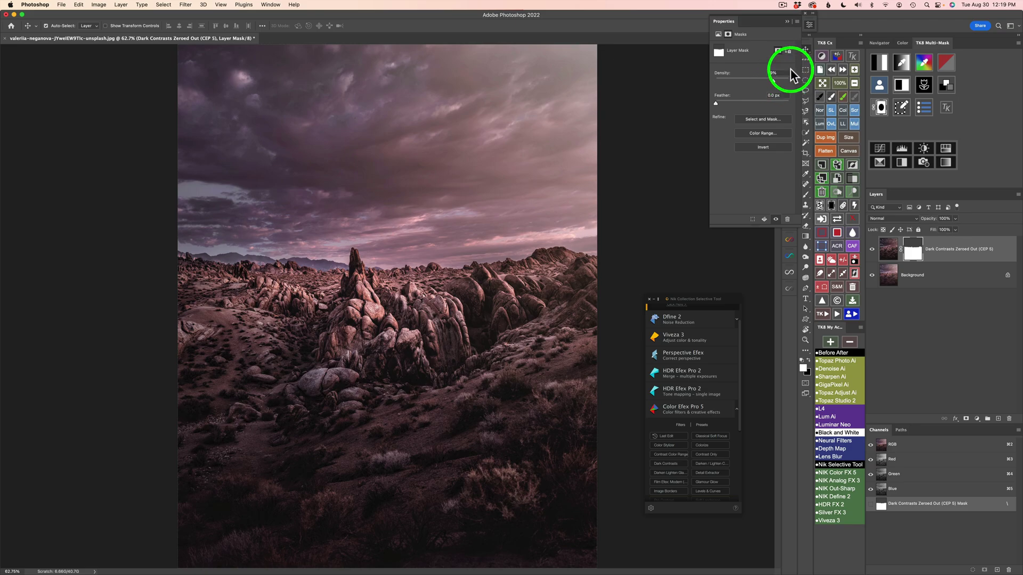
click(808, 24)
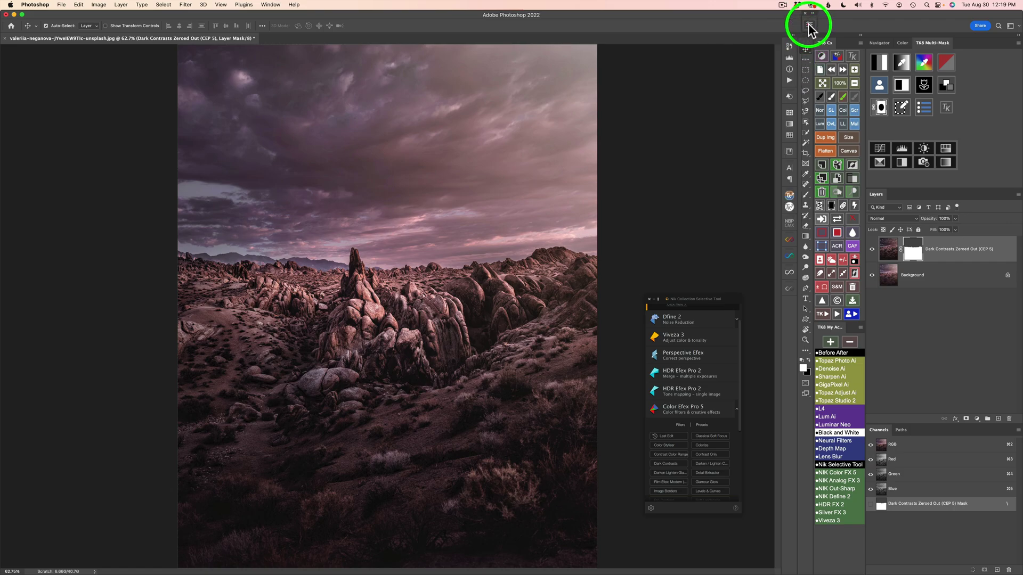
- Hide and reshow the masked Dark Contrasts layer to compare the landscape before and after
click(872, 249)
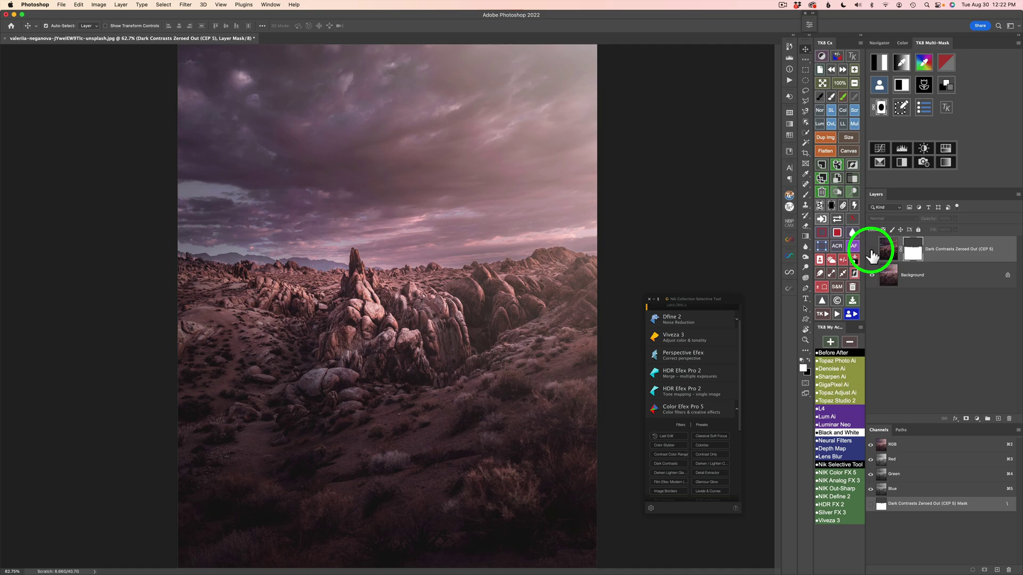
click(872, 250)
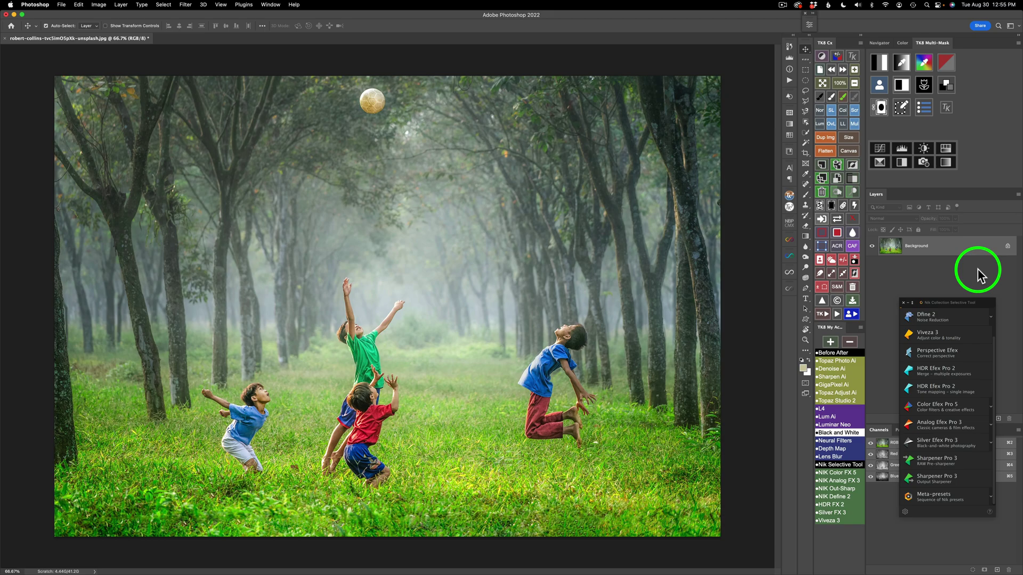
- Send the forest photo of kids playing ball to Color Efex Pro 5 from the Nik Selective Tool
click(941, 405)
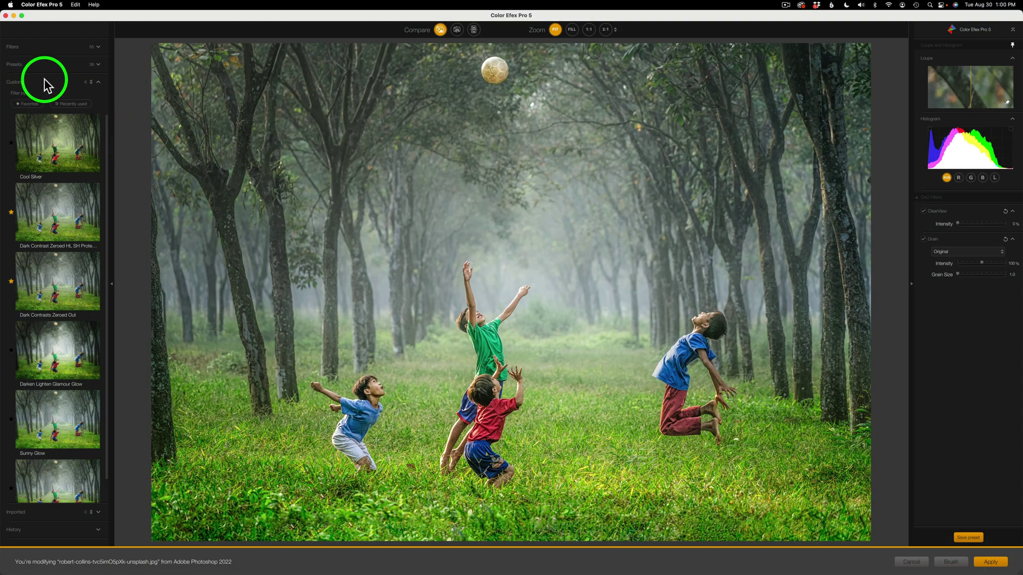
- Apply the custom Dark Contrast Zeroed preset and toggle Dark Contrasts off and on to compare
click(64, 222)
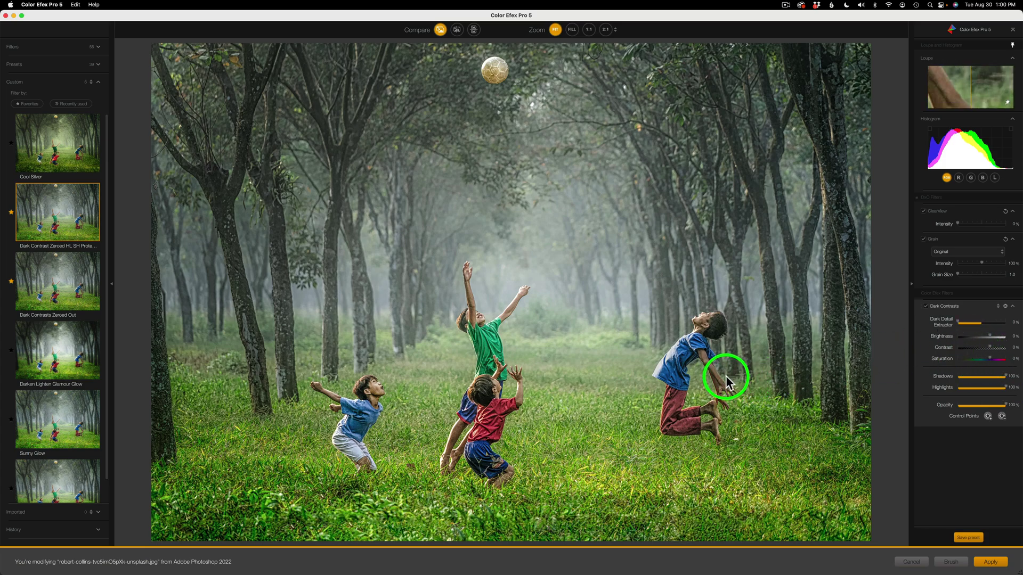
click(926, 307)
click(926, 307)
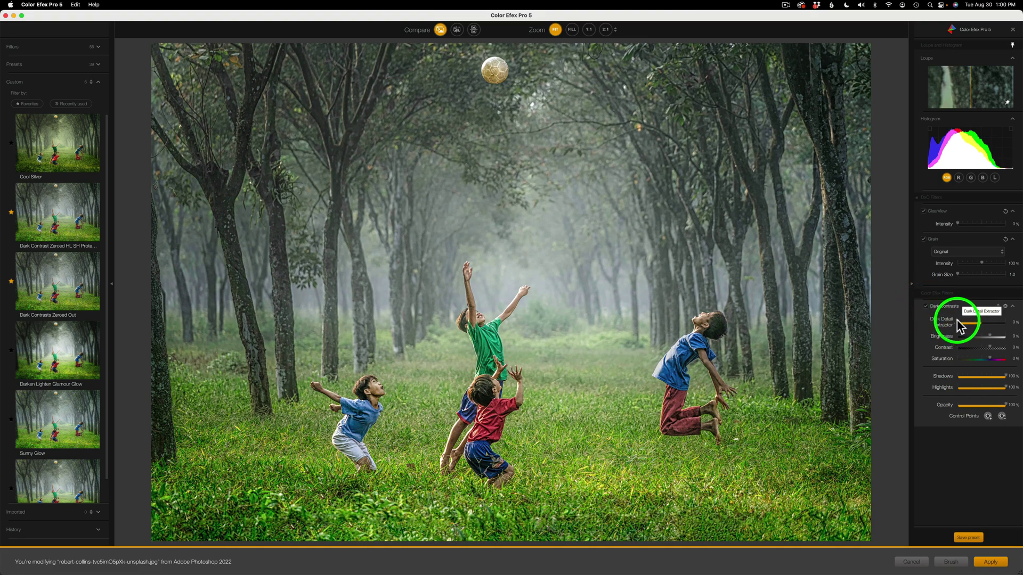
- Raise Dark Detail Extractor to 35% and Brightness to 14%
drag(967, 325, 976, 326)
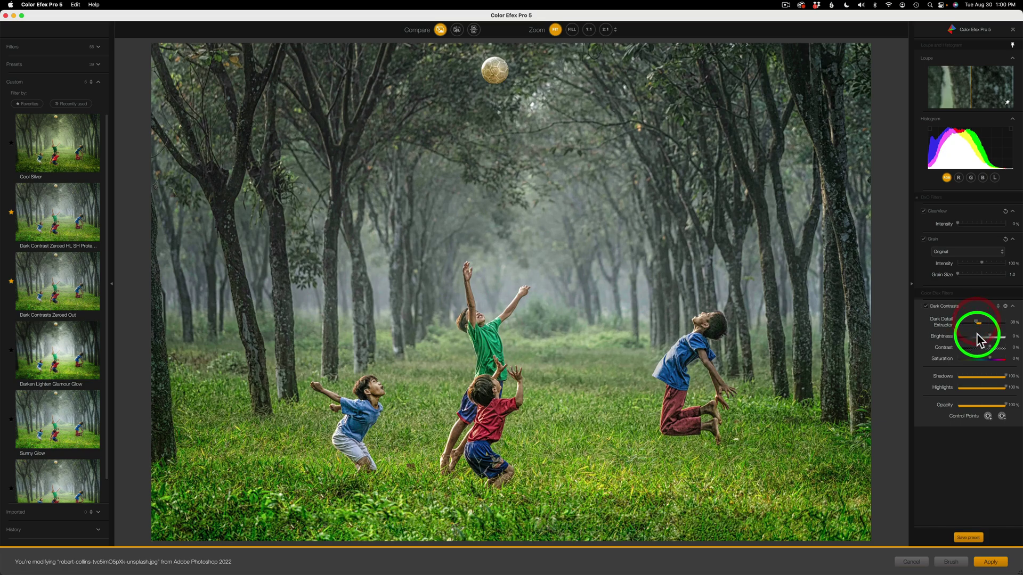
drag(986, 338, 996, 337)
drag(977, 324, 975, 323)
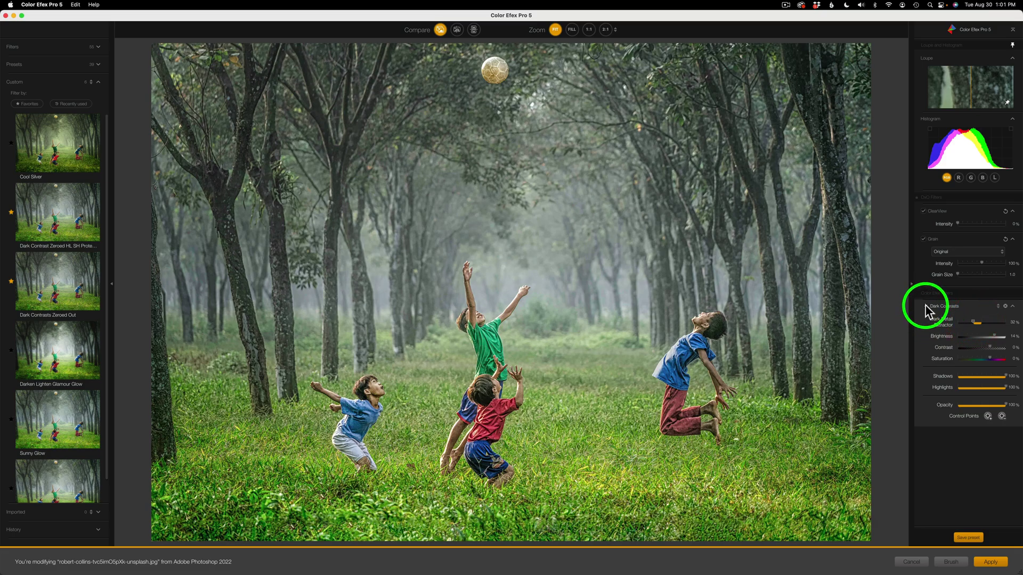
- Set Dark Contrasts Saturation to 7%, comparing with the filter on and off, then apply to Photoshop
click(926, 307)
click(926, 308)
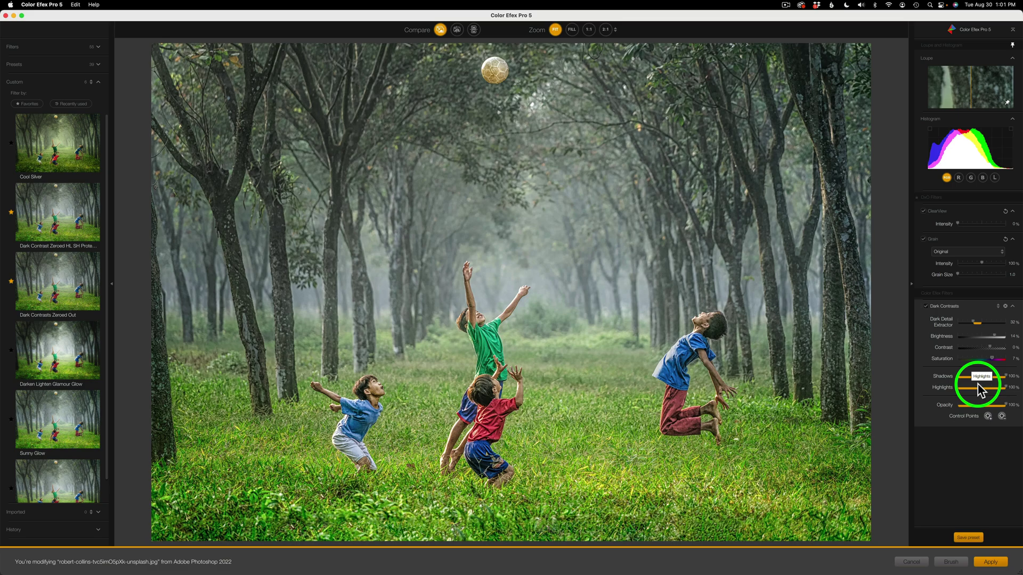
click(926, 308)
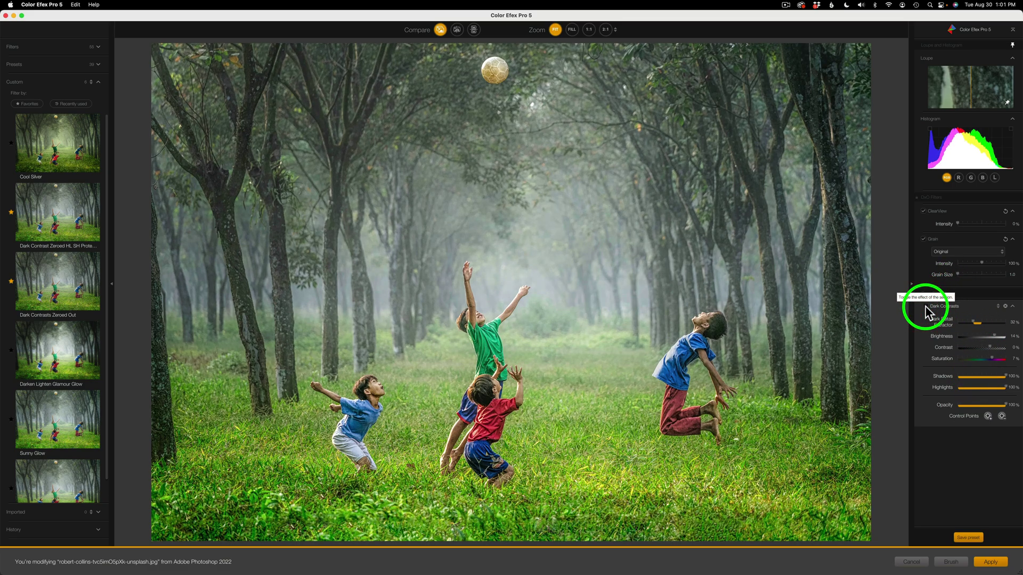
click(926, 308)
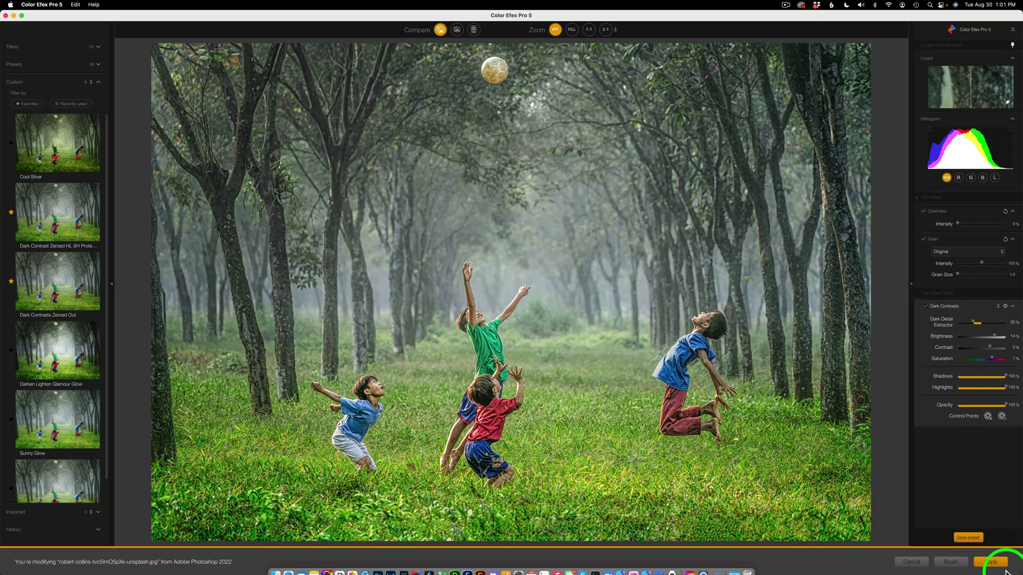
click(992, 562)
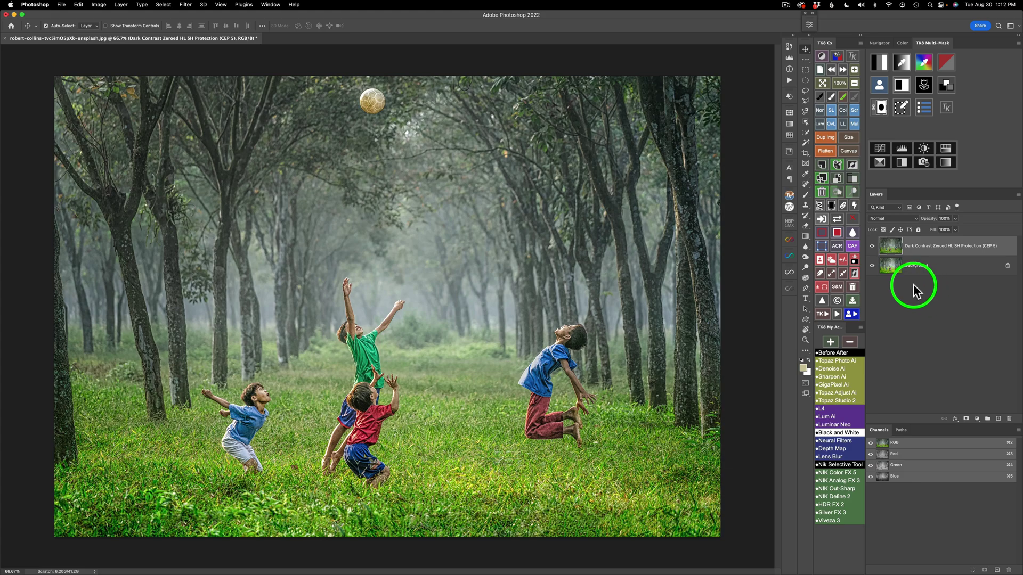
- Toggle the CEP 5 Dark Contrast layer off and on to compare with the original forest photo
click(872, 246)
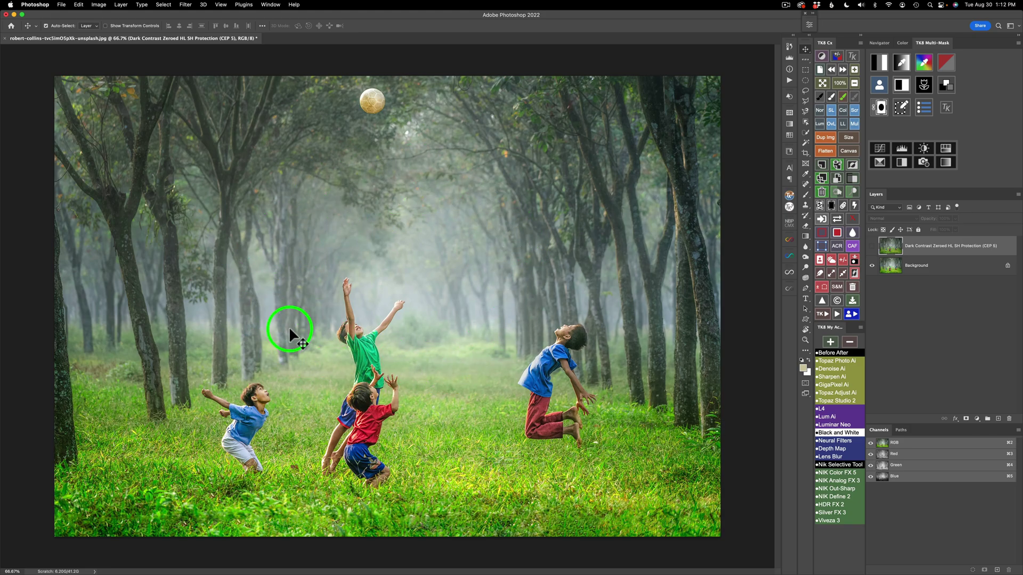
click(872, 247)
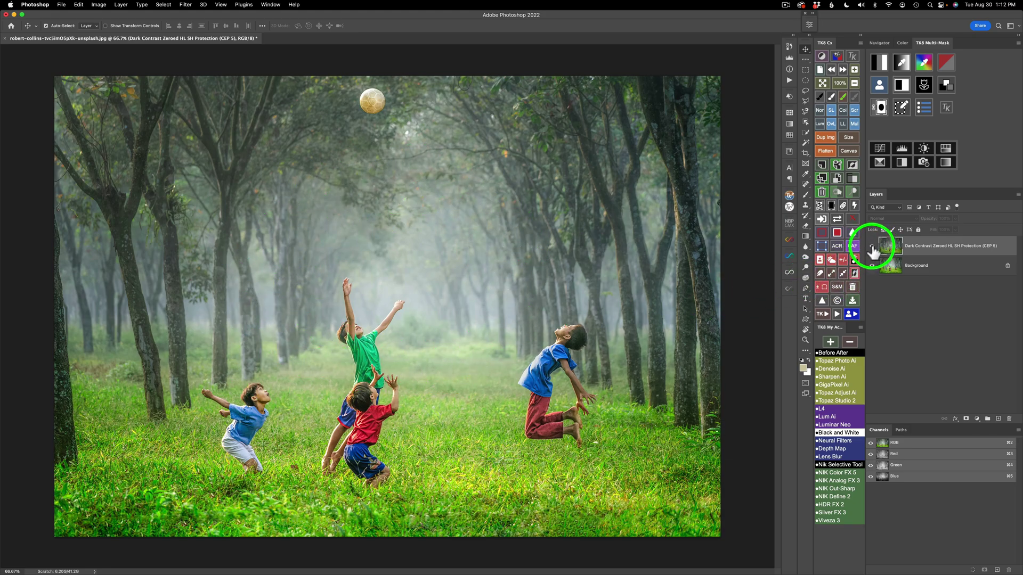
click(873, 247)
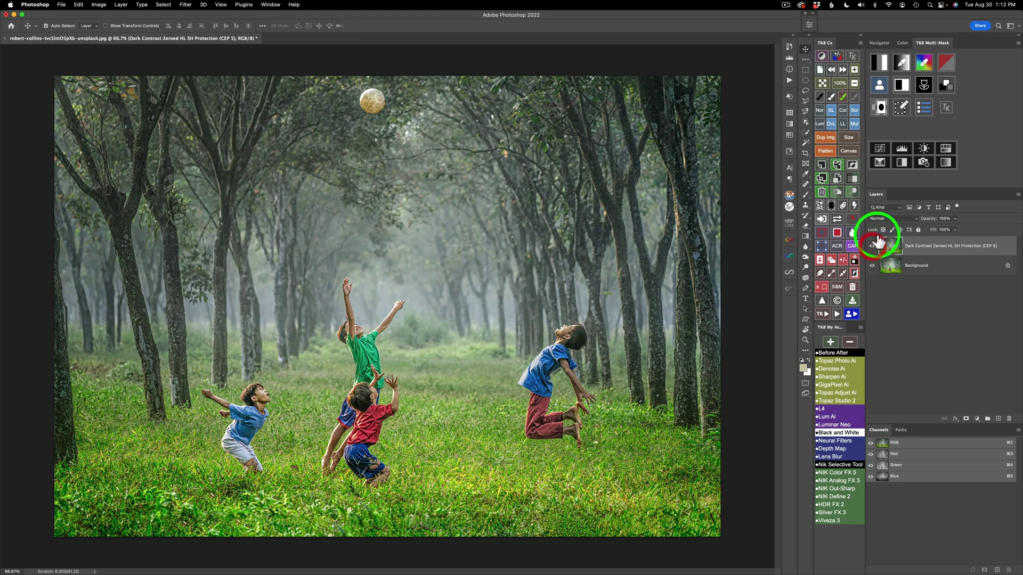
- Add a layer mask to the Dark Contrast layer and apply a TK8 Darks luminosity zone to it
click(882, 107)
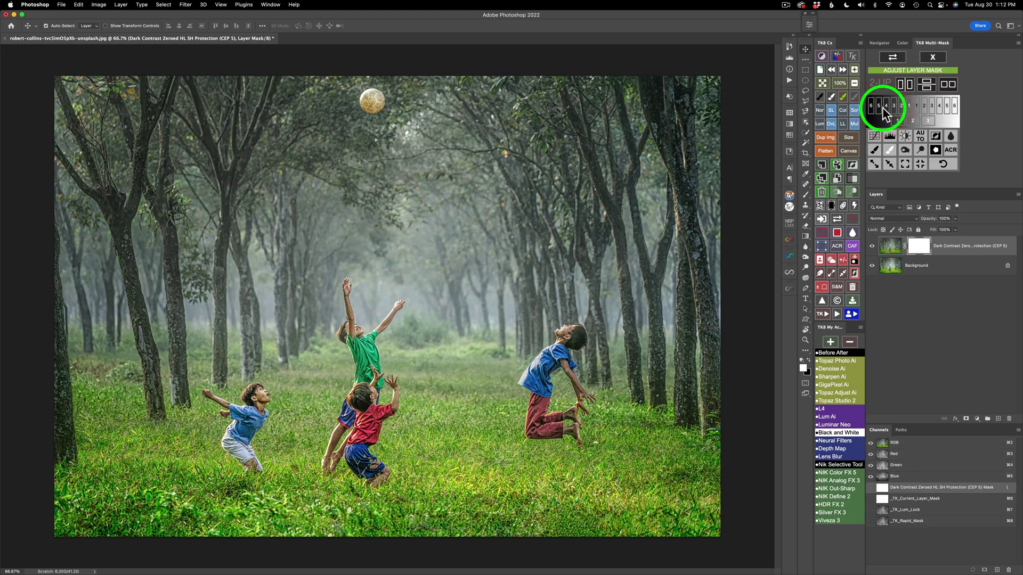
click(940, 106)
click(935, 111)
click(895, 105)
click(910, 106)
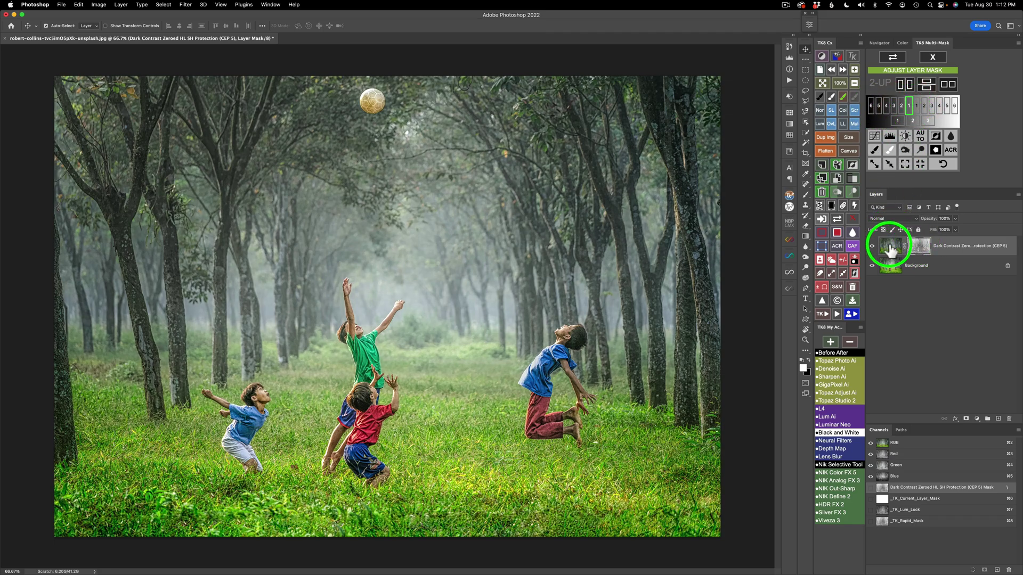
- Disable and re-enable the layer mask several times to compare its effect
click(852, 220)
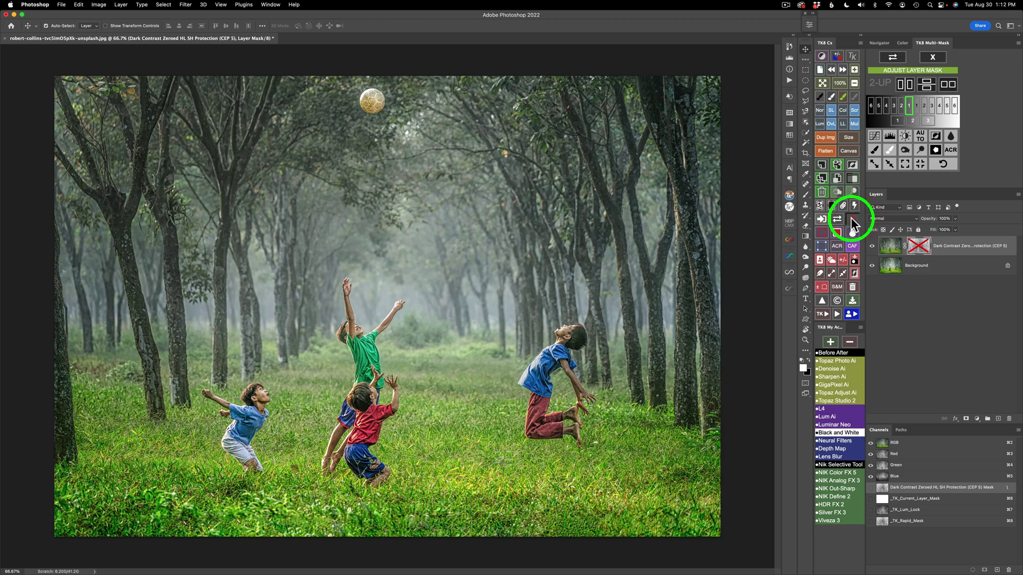
click(852, 218)
click(852, 217)
click(851, 217)
click(852, 217)
click(851, 218)
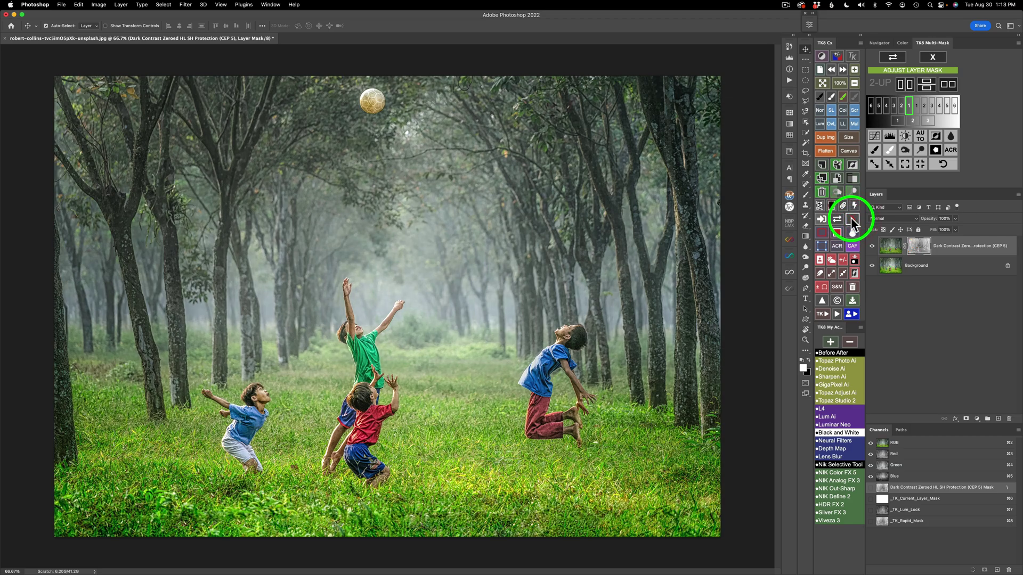
- Hide and reshow the masked Dark Contrast layer to compare with the original
click(872, 247)
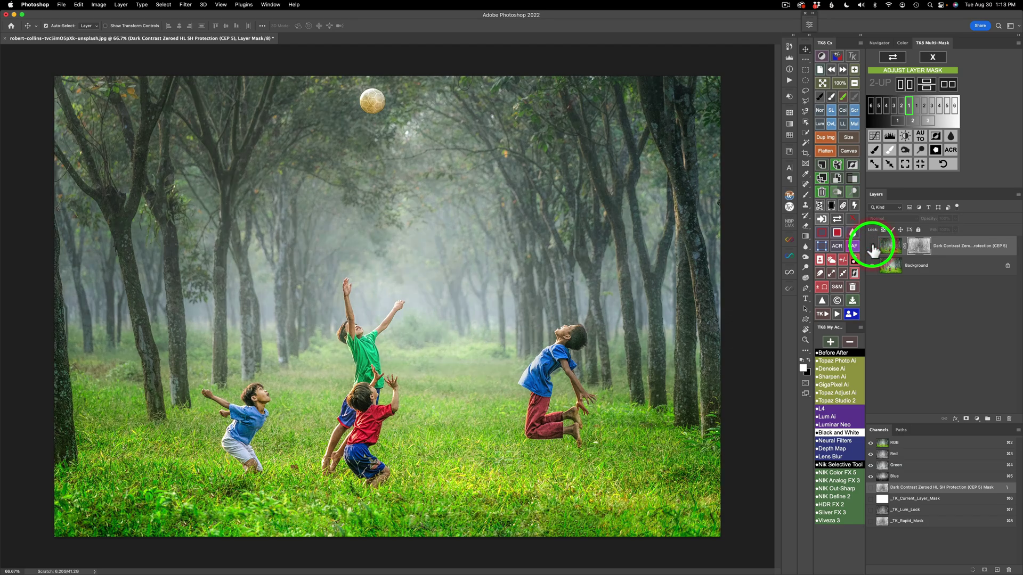
click(872, 247)
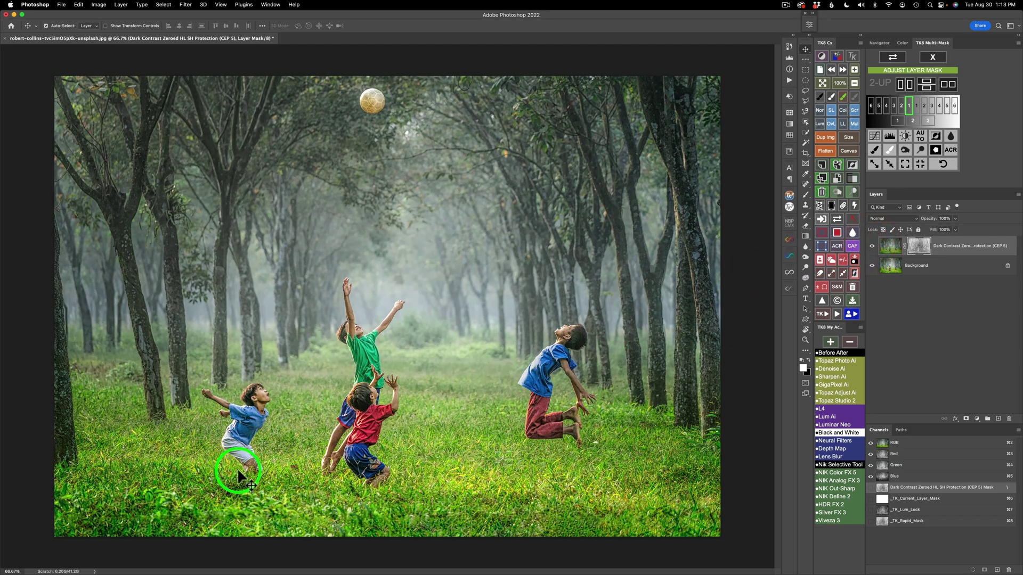
click(872, 247)
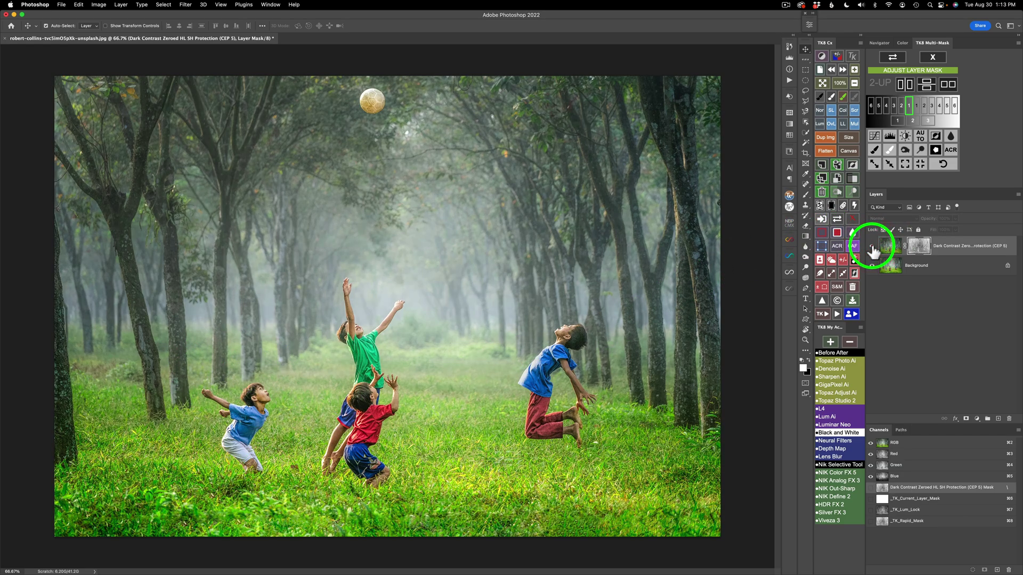
click(872, 247)
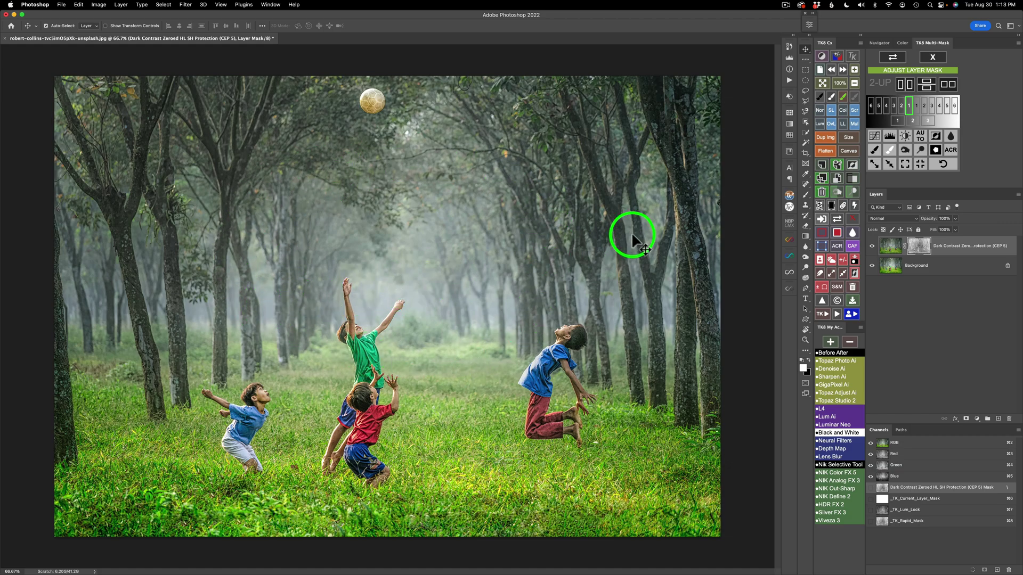
- Rebuild the mask from Darks 2, then Darks 3, toggling the layer to compare
click(900, 104)
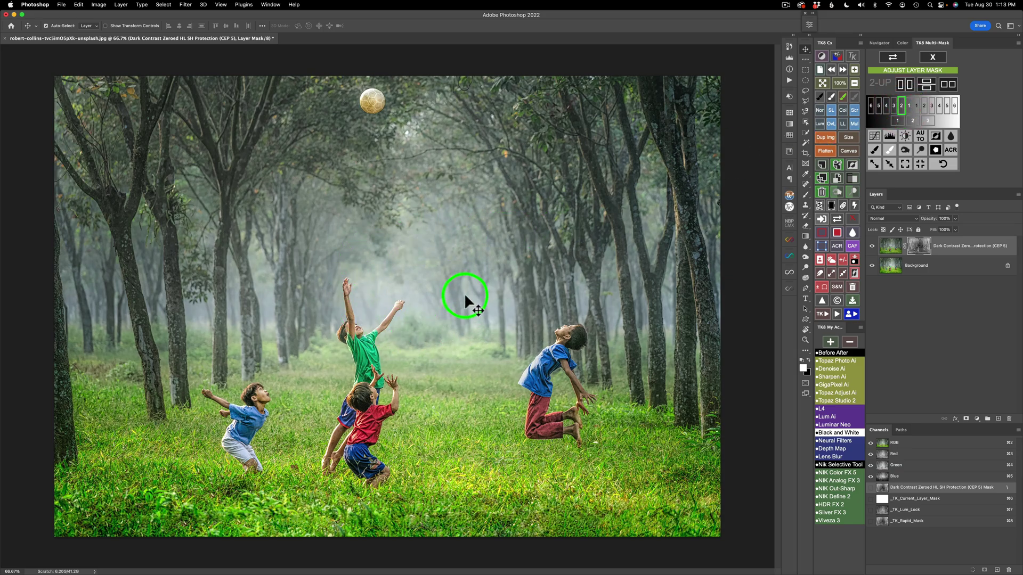
click(894, 106)
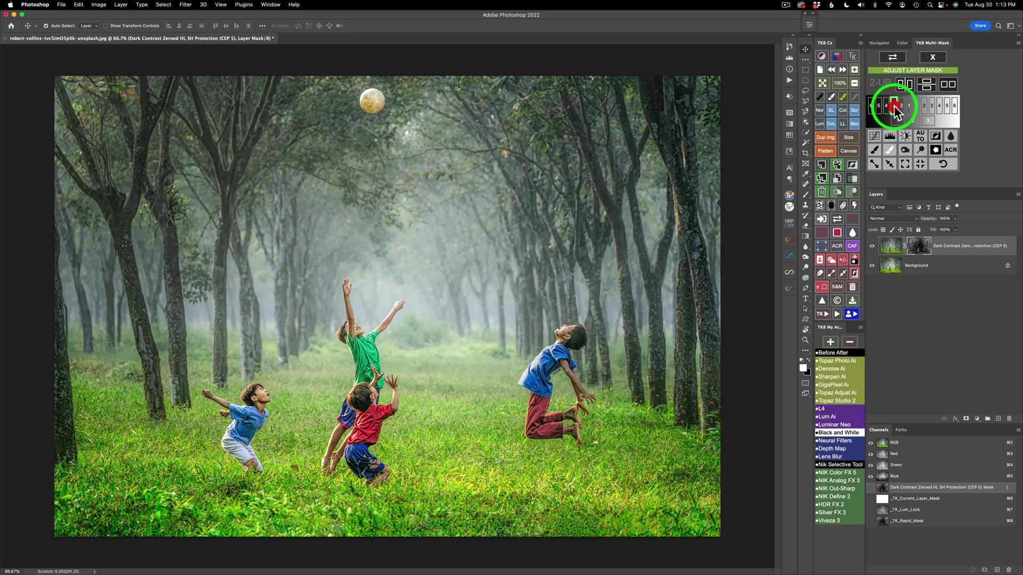
click(871, 246)
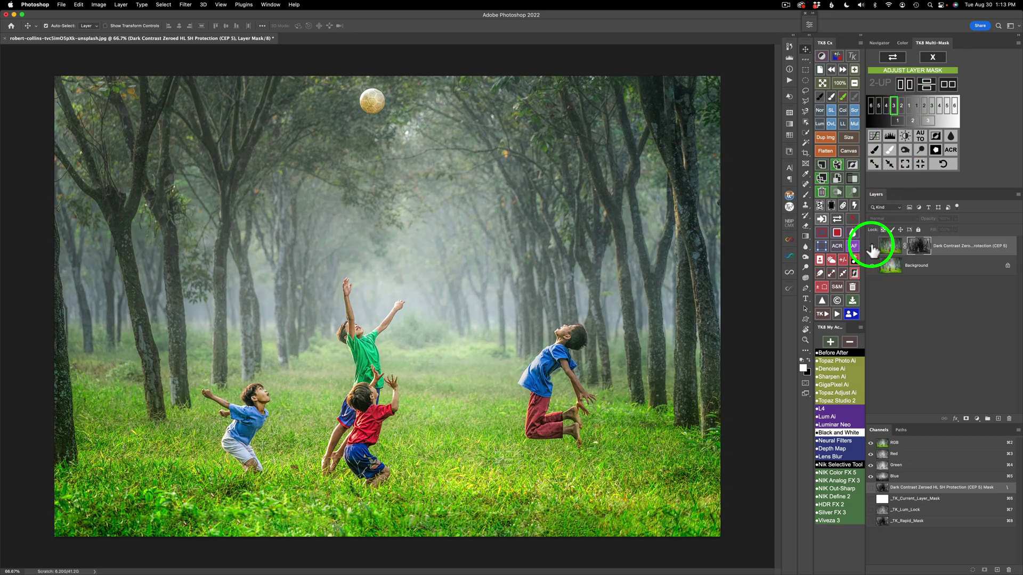
click(872, 247)
click(872, 246)
click(871, 247)
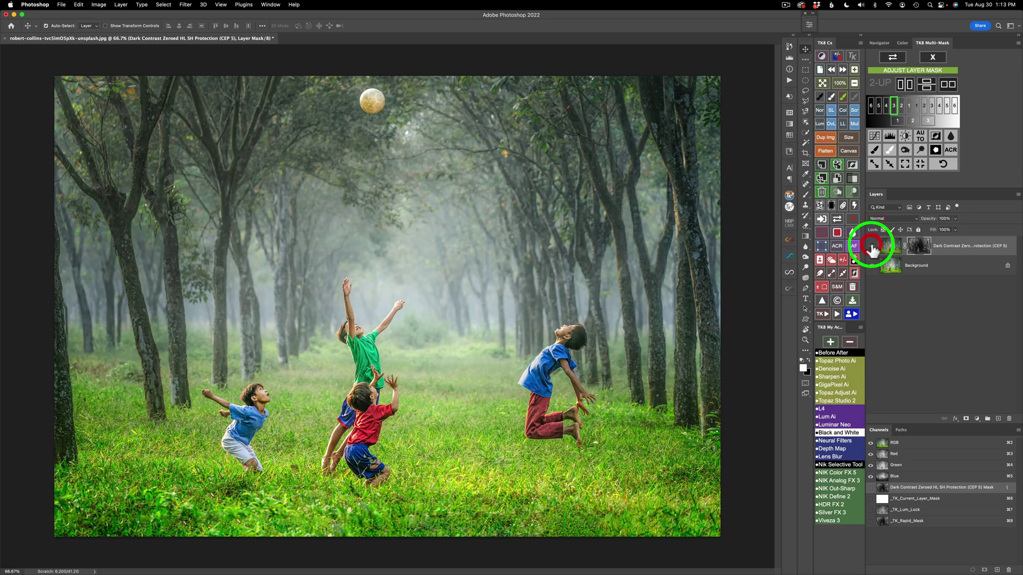
- Return the mask to Darks 2 and toggle the layer to check the result
click(902, 105)
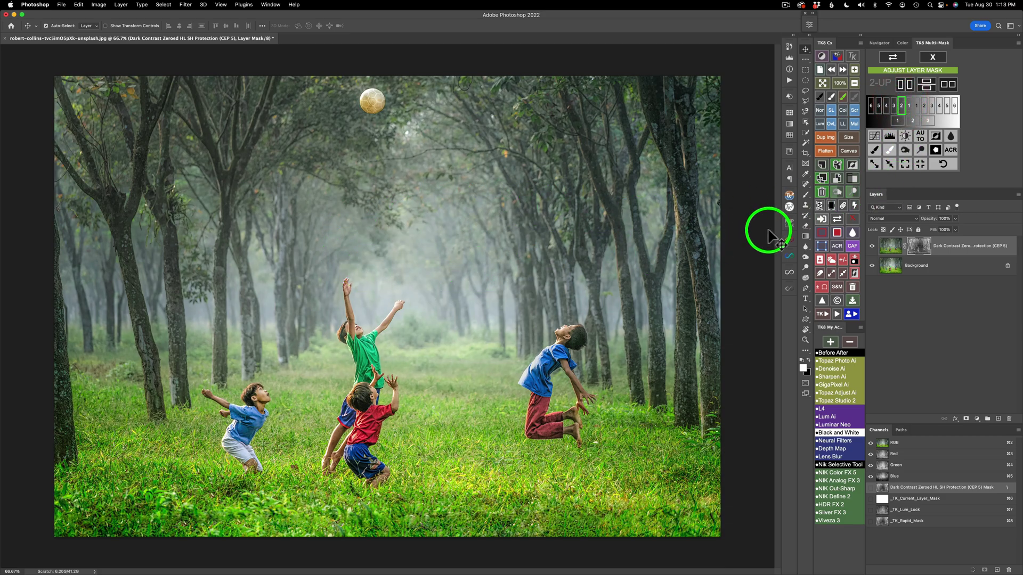
click(872, 247)
click(872, 247)
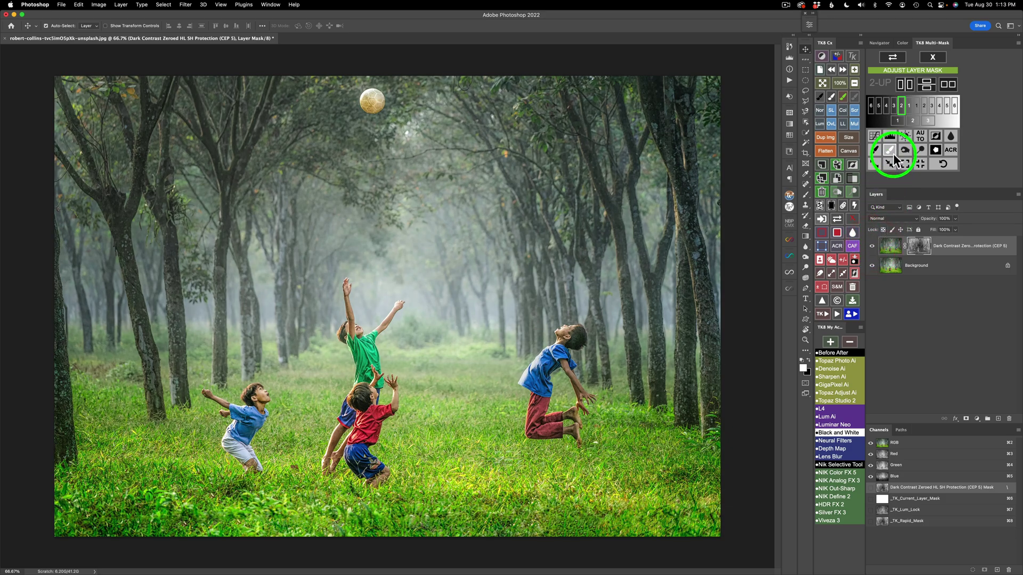
- Close TK8 Multi-Mask's Adjust Layer Mask panel, clearing the temporary TK mask channels
click(933, 57)
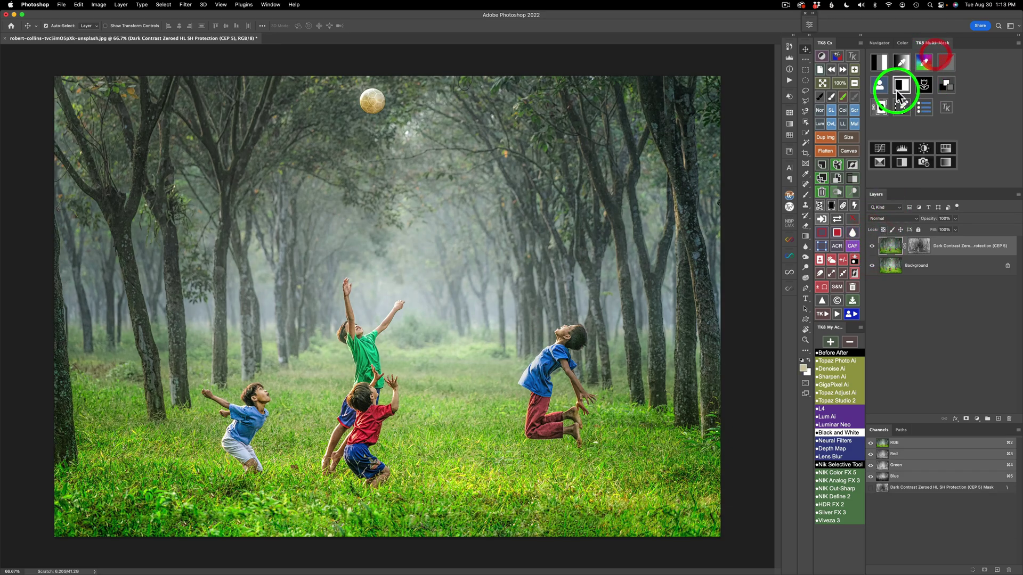